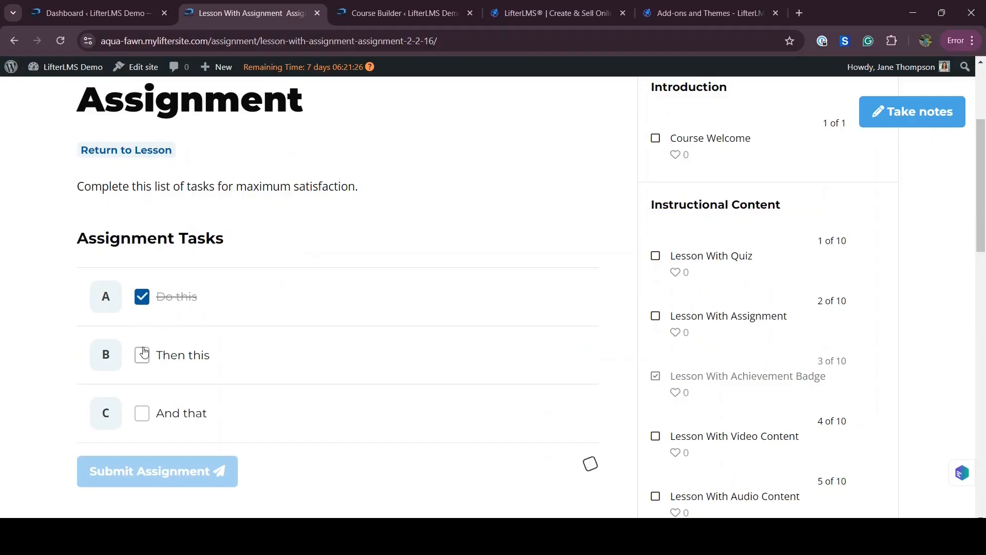
- Mark the assignment tasks "Then this" and "And that" as completed and submit the assignment
{"action": "left_click", "coordinate": [142, 355]}
{"action": "left_click", "coordinate": [142, 414]}
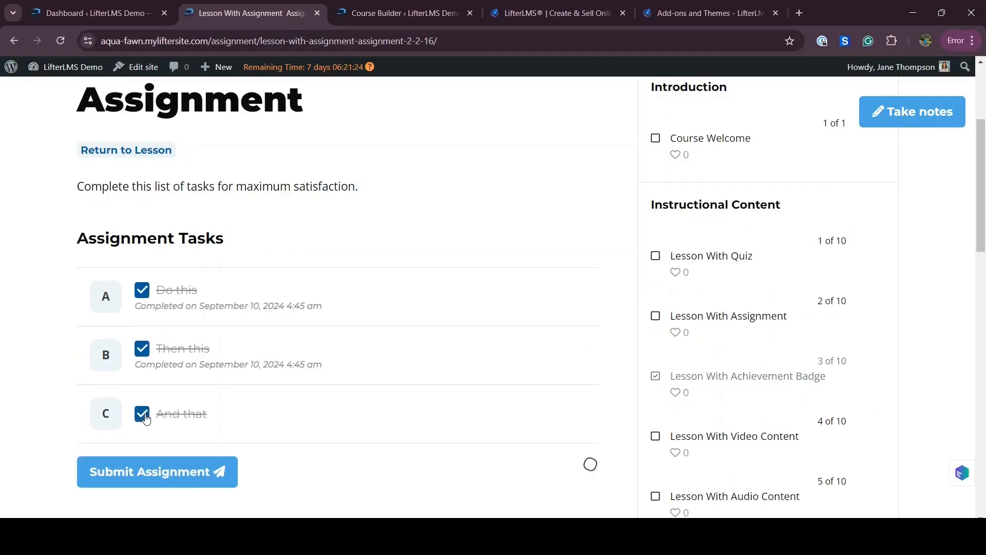
{"action": "left_click", "coordinate": [176, 473]}
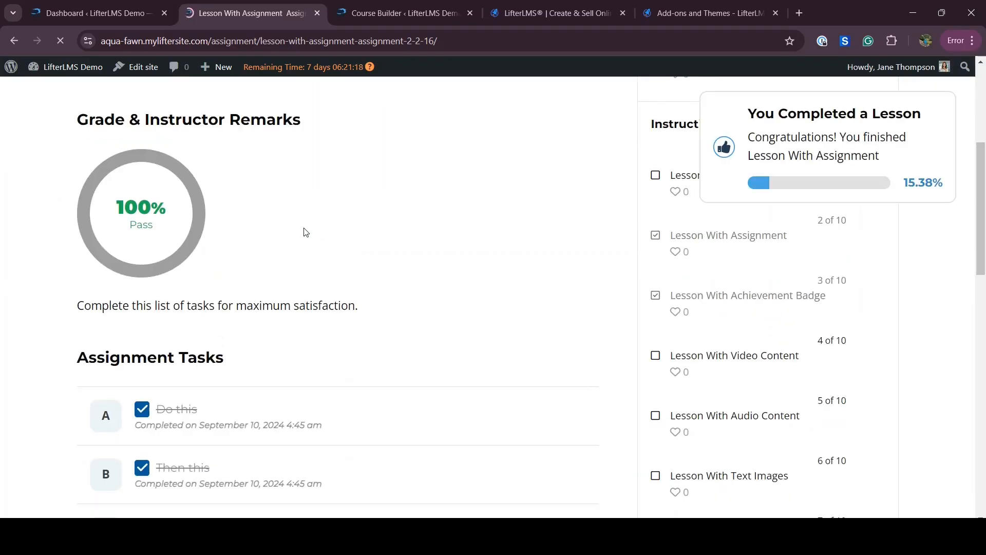
- Switch to the course builder and review the assignment type options for Lesson With Assignment
{"action": "left_click", "coordinate": [400, 13]}
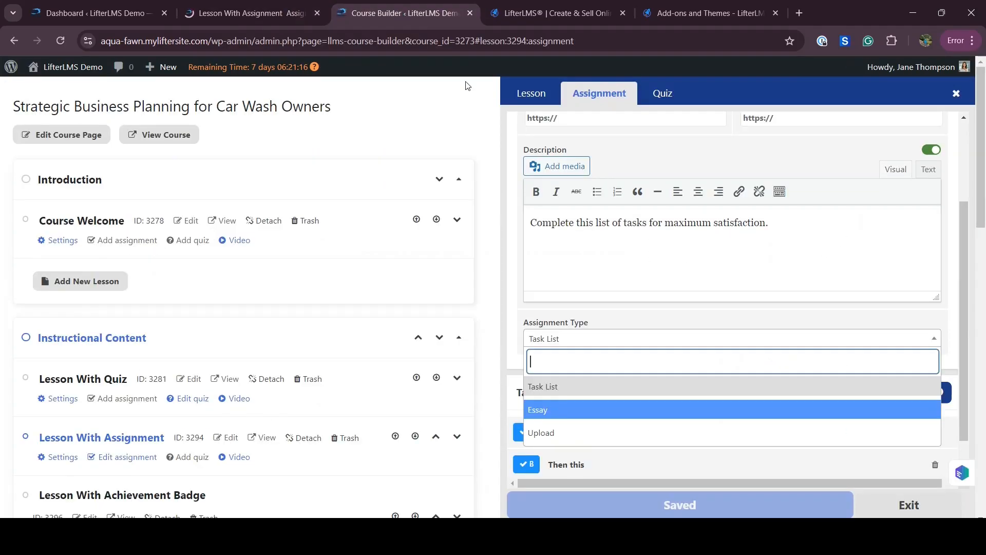
{"action": "left_click", "coordinate": [579, 340]}
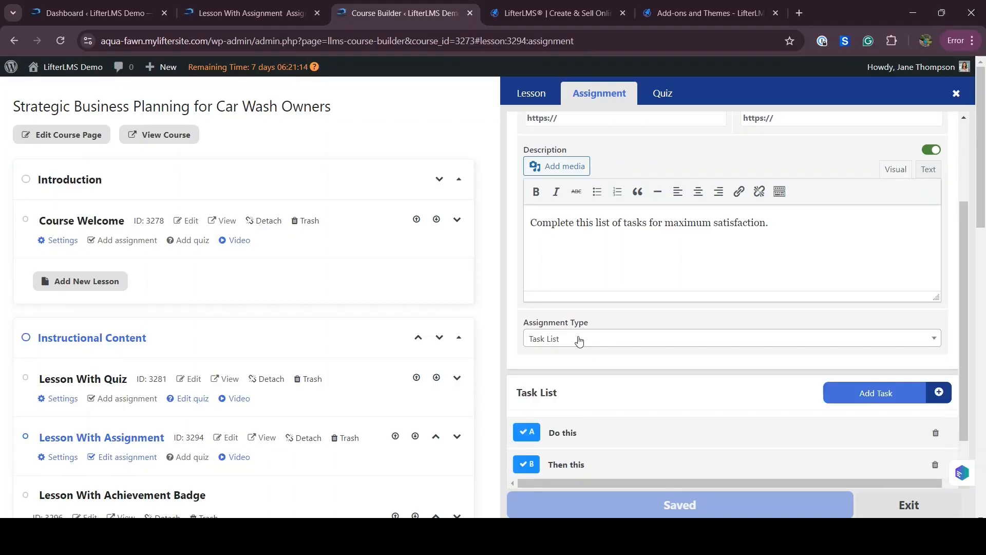
{"action": "left_click", "coordinate": [579, 339]}
{"action": "left_click_drag", "start_coordinate": [521, 322], "coordinate": [605, 327]}
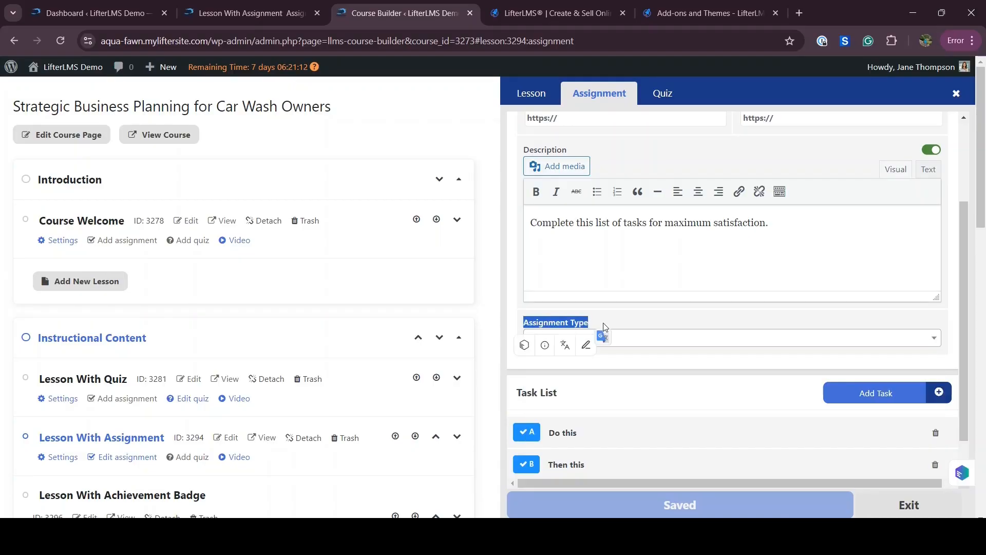
{"action": "left_click", "coordinate": [638, 343]}
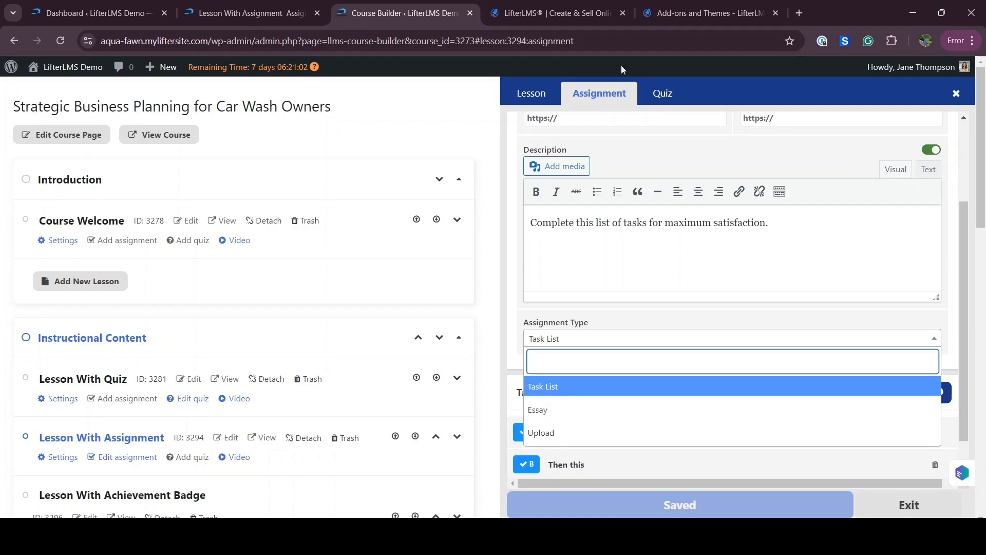
- Find LifterLMS Assignments in the LifterLMS add-ons store and view its product page
{"action": "left_click", "coordinate": [699, 11]}
{"action": "scroll", "coordinate": [516, 239], "scroll_direction": "down", "scroll_amount": 2}
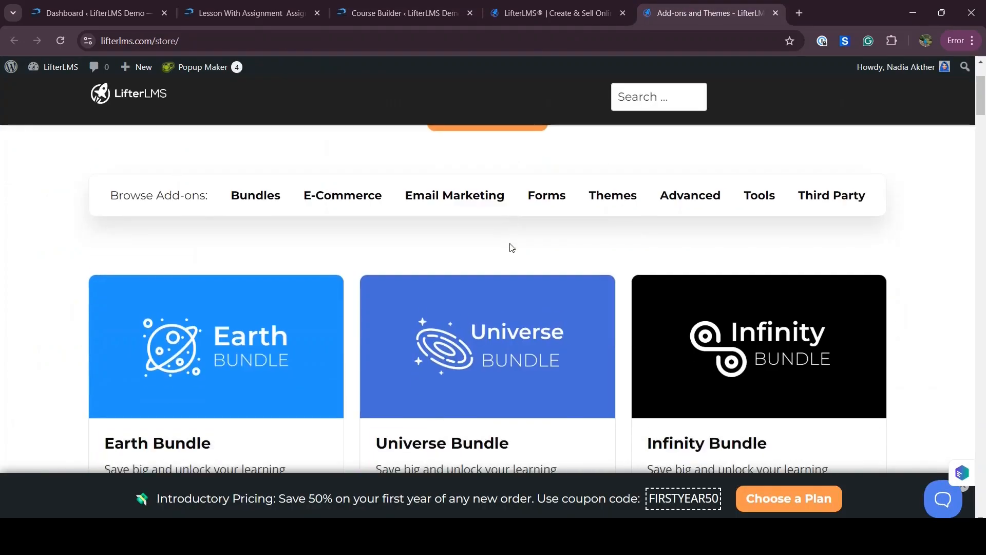
{"action": "scroll", "coordinate": [511, 247], "scroll_direction": "down", "scroll_amount": 2}
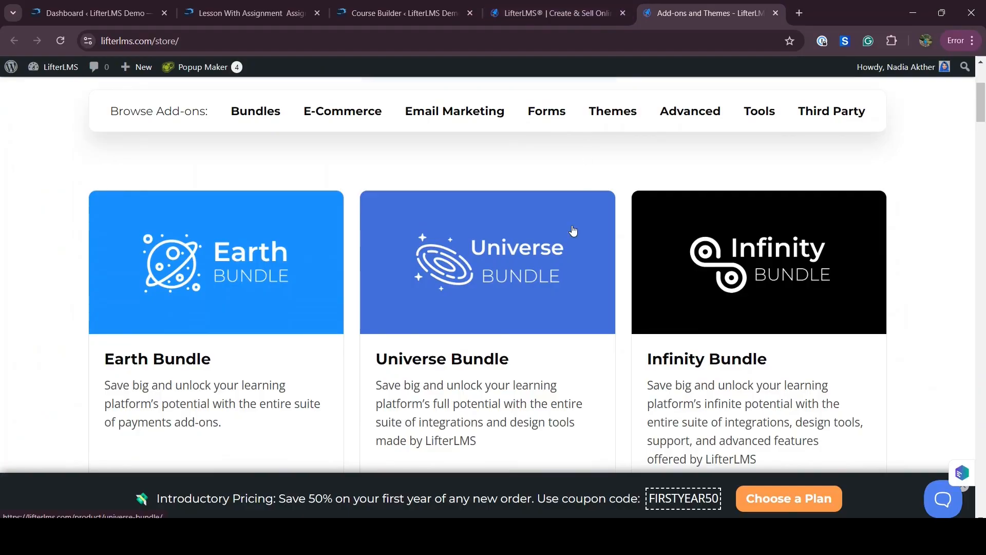
{"action": "scroll", "coordinate": [573, 231], "scroll_direction": "down", "scroll_amount": 8}
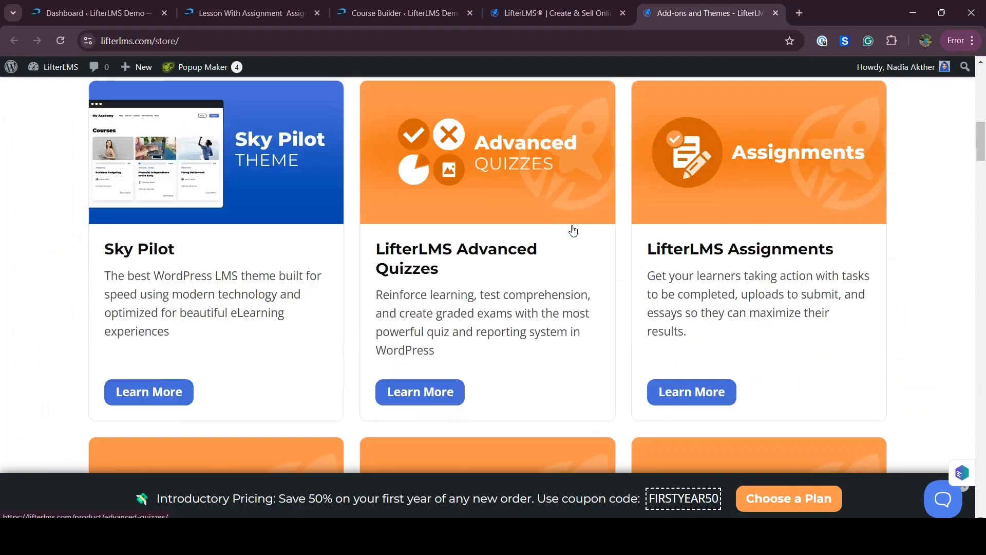
{"action": "left_click", "coordinate": [702, 252]}
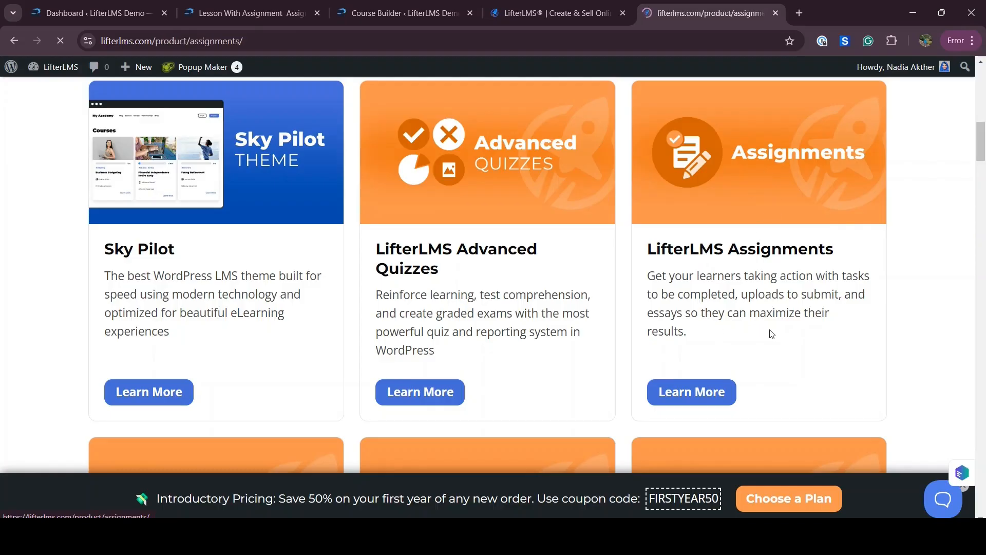
{"action": "scroll", "coordinate": [670, 325], "scroll_direction": "down", "scroll_amount": 2}
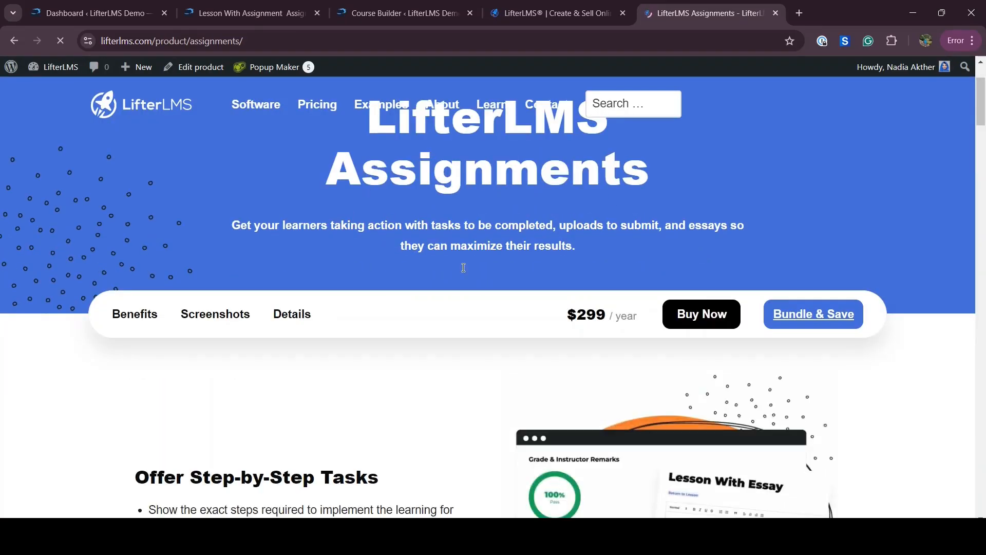
{"action": "scroll", "coordinate": [535, 288], "scroll_direction": "up", "scroll_amount": 2}
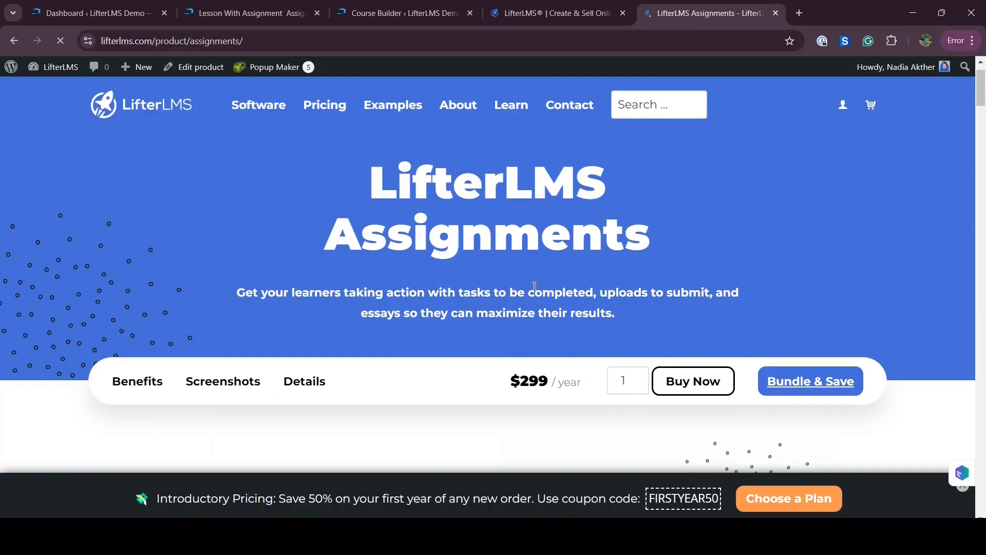
- Open the demo site's LifterLMS add-ons list and look up the LifterLMS Assignments add-on
{"action": "left_click", "coordinate": [140, 19]}
{"action": "mouse_move", "coordinate": [45, 299]}
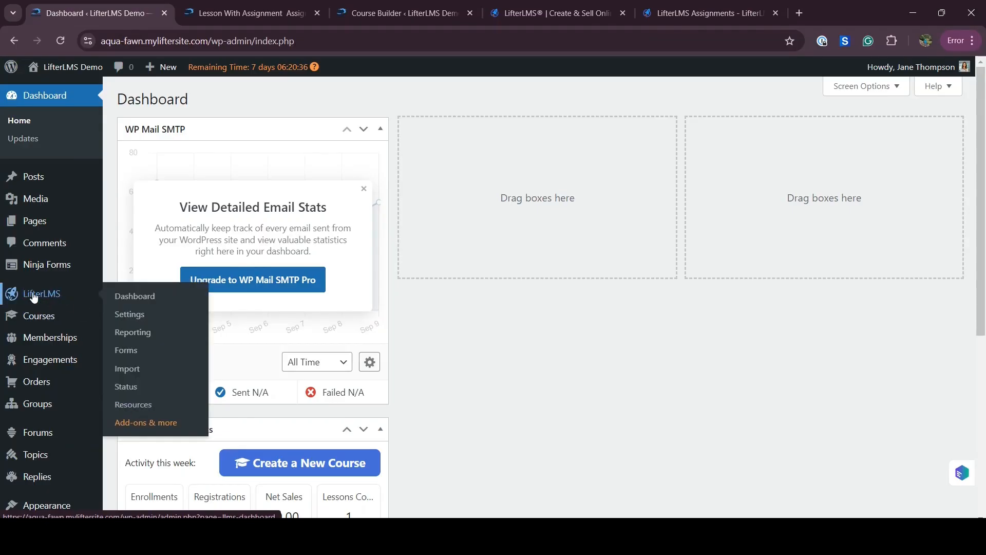
{"action": "left_click", "coordinate": [148, 423]}
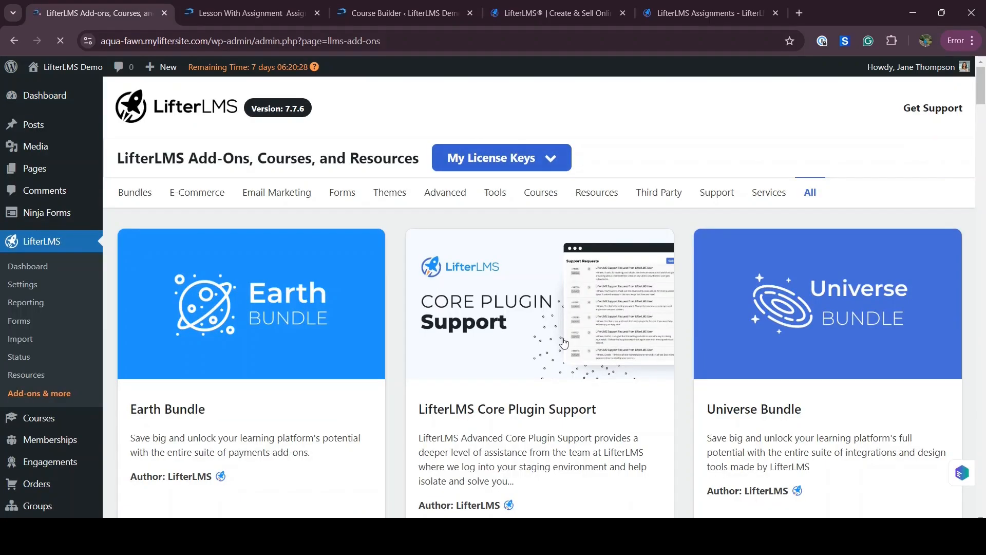
{"action": "scroll", "coordinate": [564, 342], "scroll_direction": "down", "scroll_amount": 15}
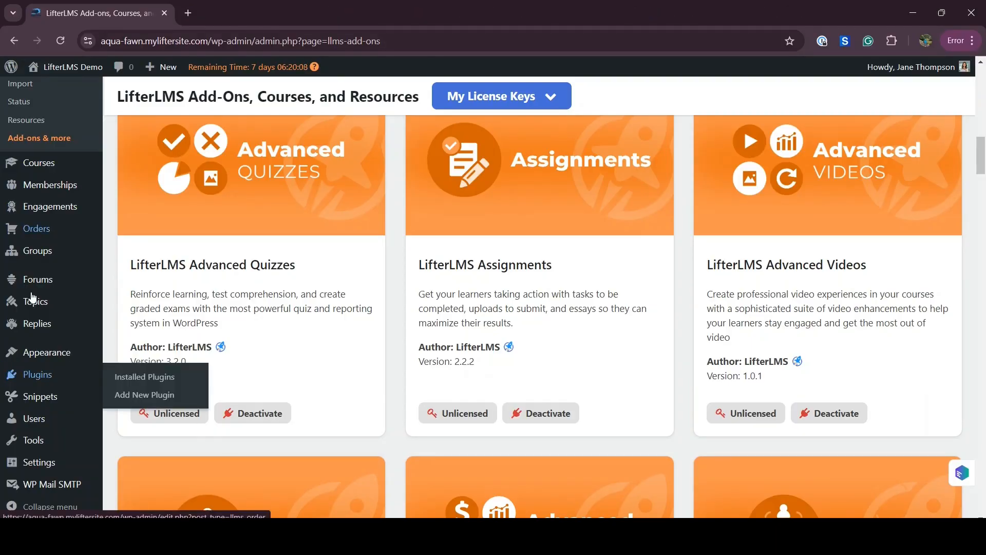
{"action": "scroll", "coordinate": [44, 319], "scroll_direction": "up", "scroll_amount": 2}
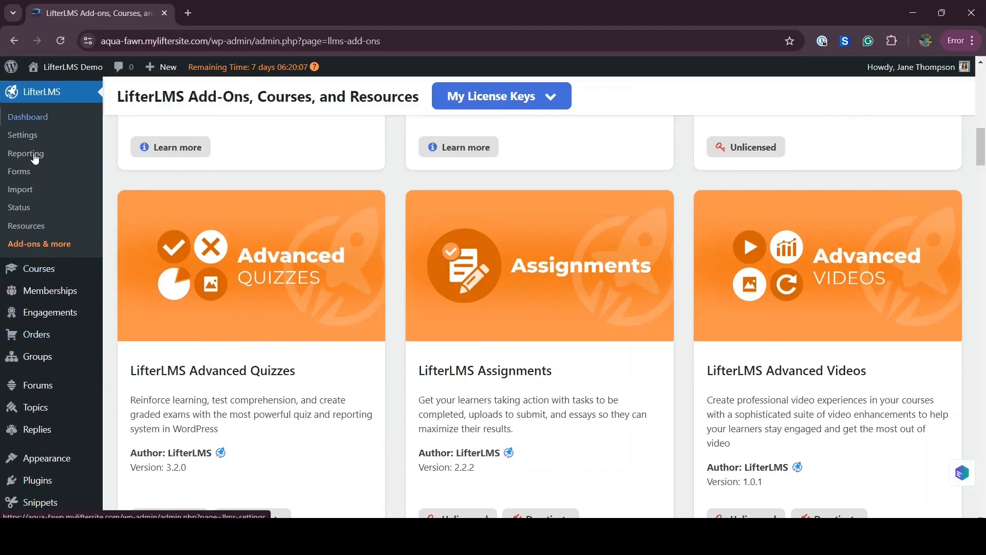
- Open the Free Course Lead Magnet Template in the course builder and create a new assignment for the lesson "You're In The Right Place"
{"action": "mouse_move", "coordinate": [43, 279]}
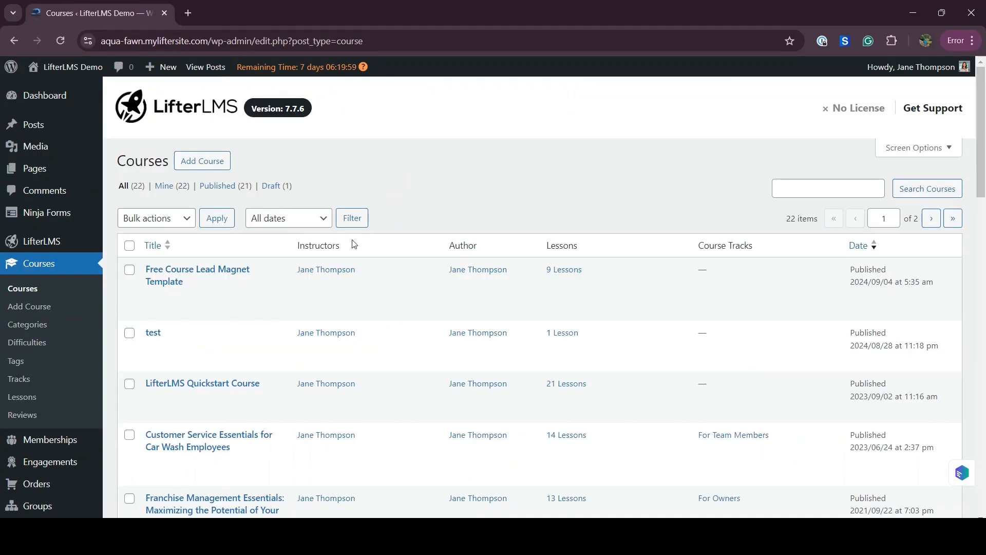
{"action": "mouse_move", "coordinate": [235, 296]}
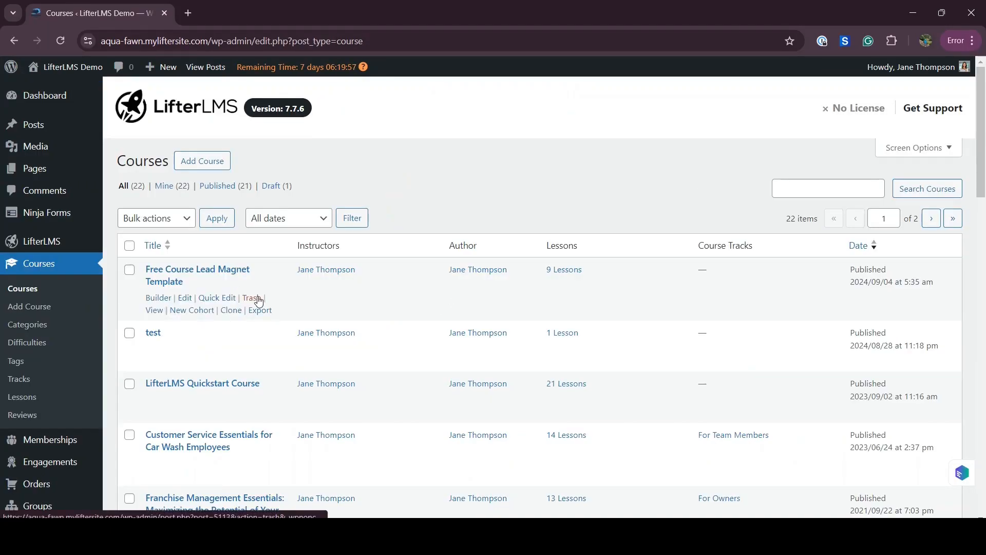
{"action": "left_click", "coordinate": [154, 298]}
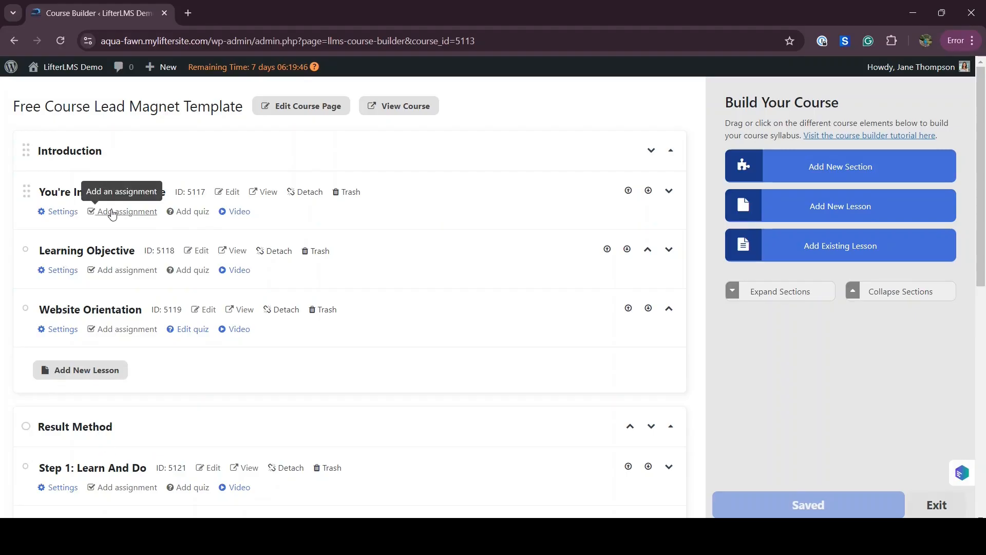
{"action": "left_click", "coordinate": [112, 212]}
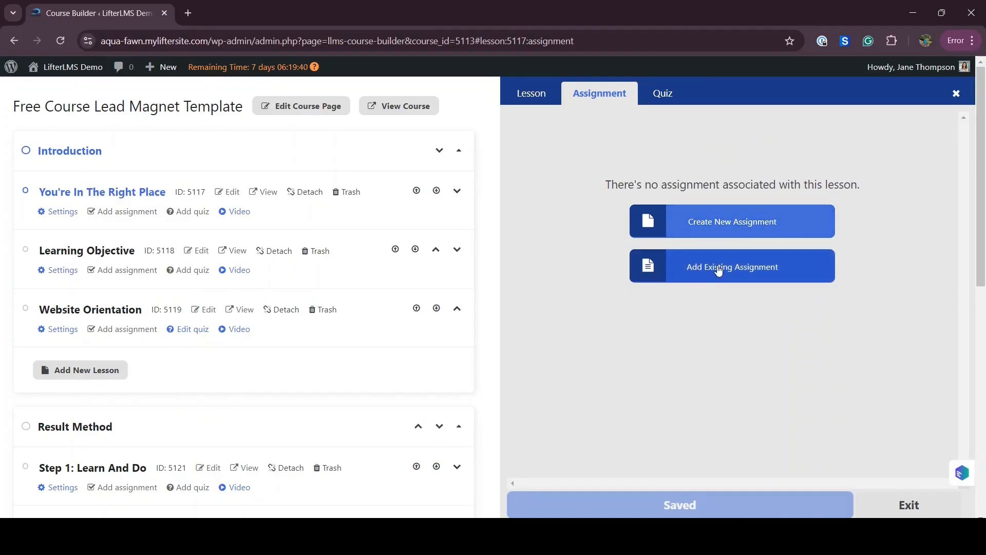
{"action": "left_click", "coordinate": [717, 224]}
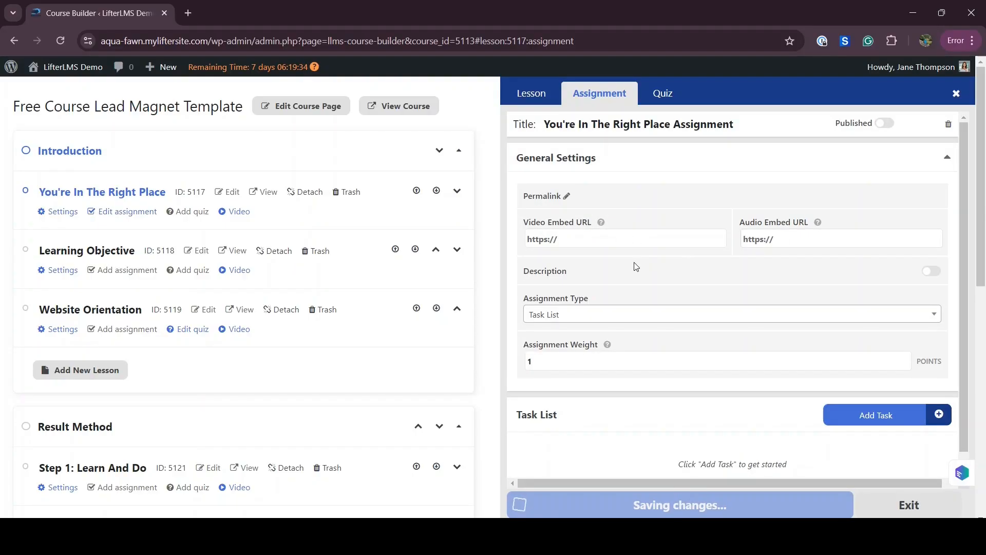
- Set the new assignment's type to Task List
{"action": "scroll", "coordinate": [635, 266], "scroll_direction": "down", "scroll_amount": 1}
{"action": "left_click_drag", "start_coordinate": [518, 284], "coordinate": [590, 282]}
{"action": "left_click", "coordinate": [629, 304]}
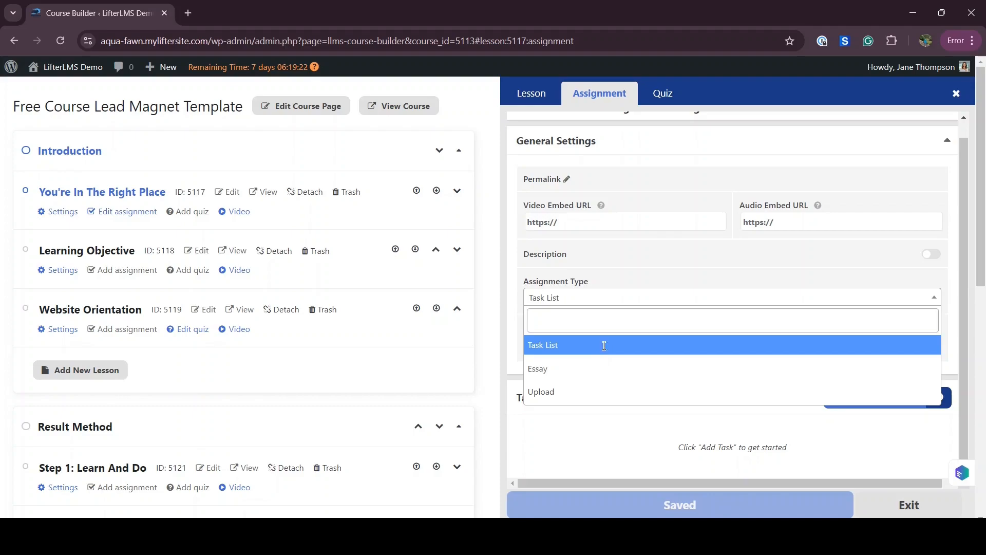
{"action": "left_click", "coordinate": [604, 350]}
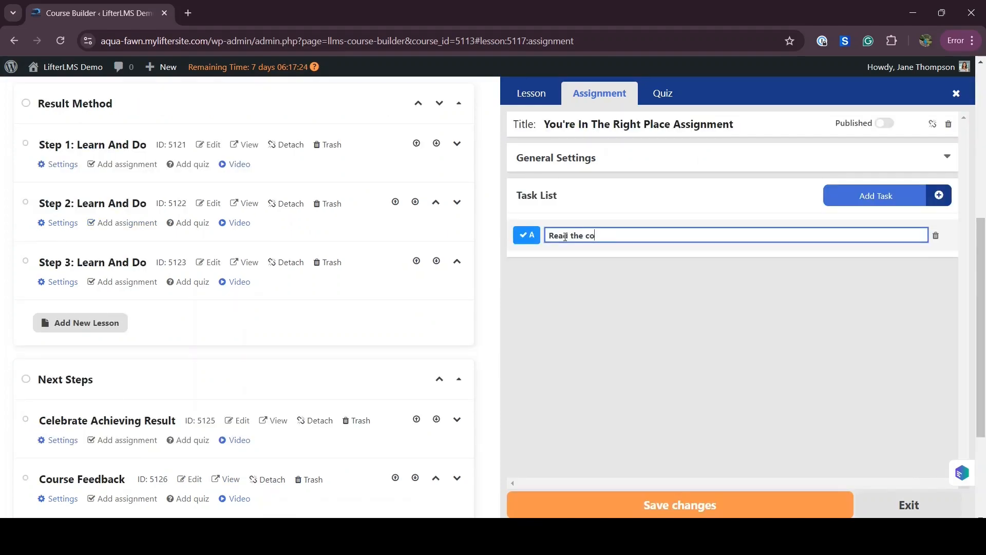
- Fill the task list with the tasks "Read the content", "Watch the video" and "Note down the important key"
{"action": "key", "text": "Return"}
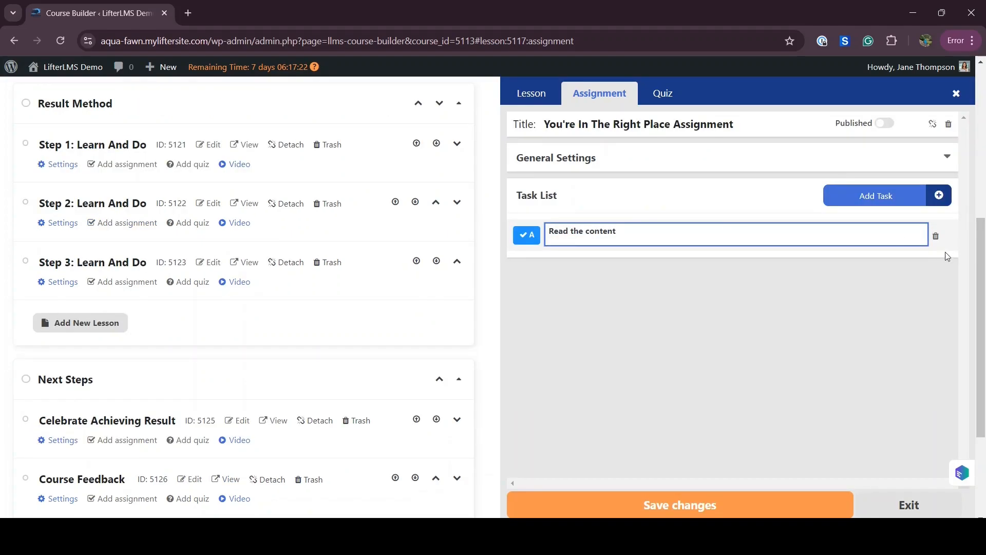
{"action": "left_click", "coordinate": [877, 198]}
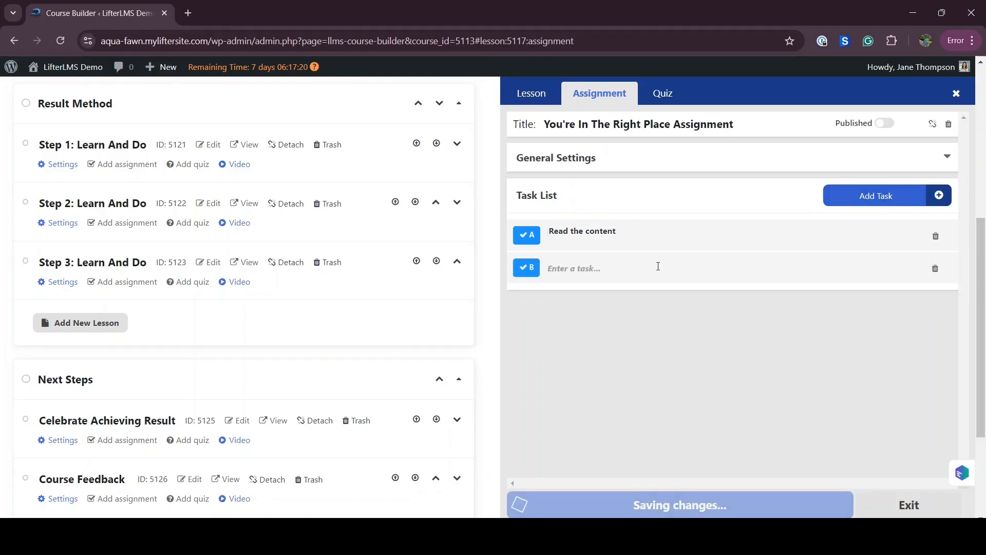
{"action": "left_click", "coordinate": [560, 265]}
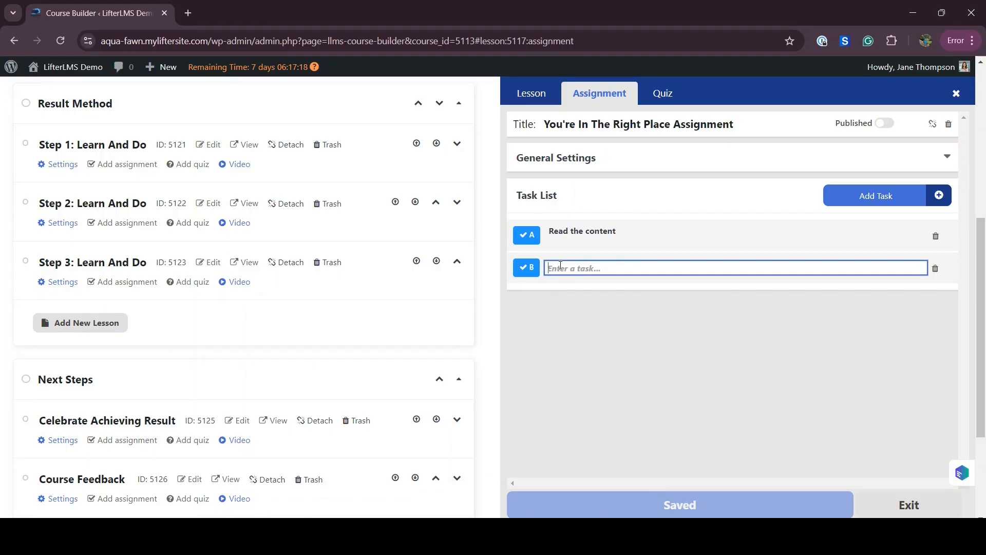
{"action": "type", "text": "Watch the video"}
{"action": "left_click", "coordinate": [853, 200]}
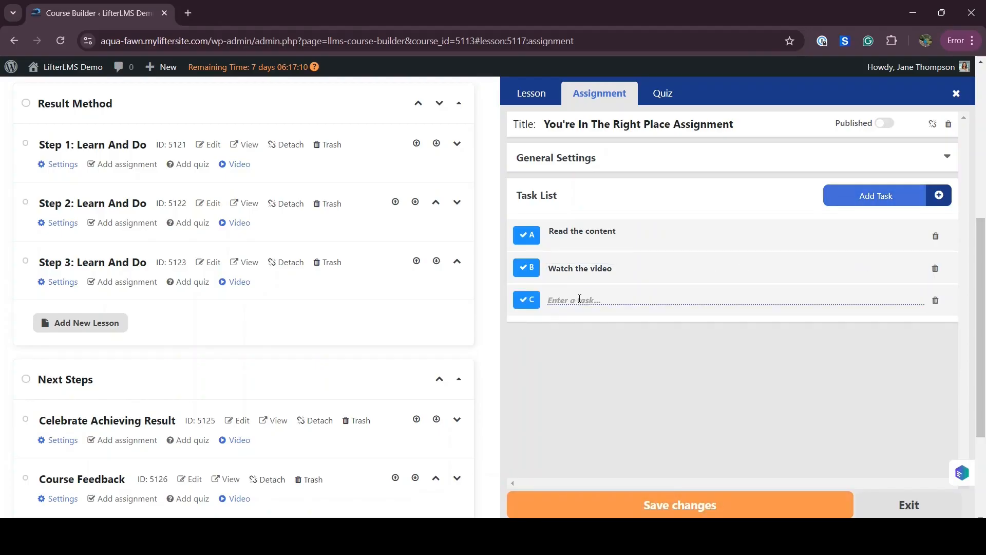
{"action": "left_click", "coordinate": [580, 300]}
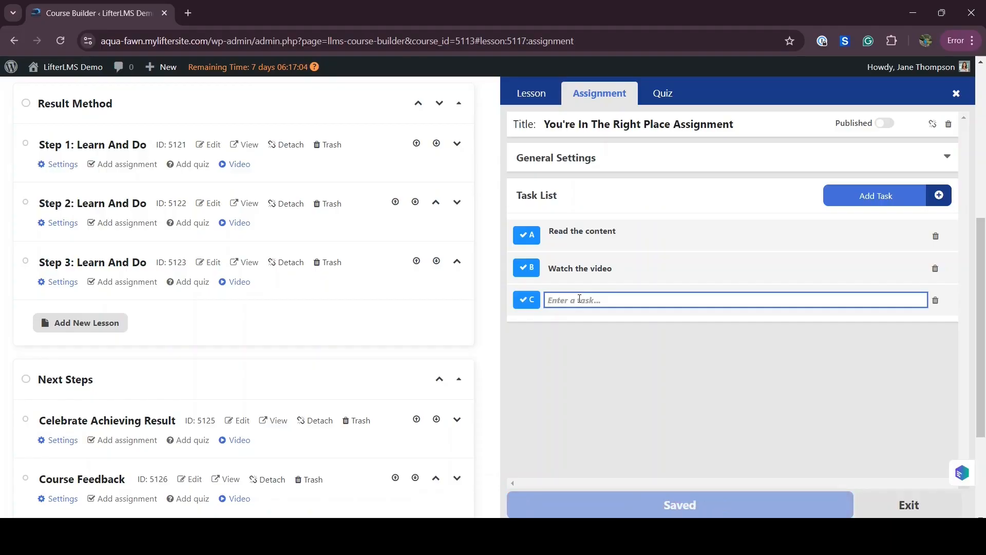
{"action": "type", "text": "Note down the important key"}
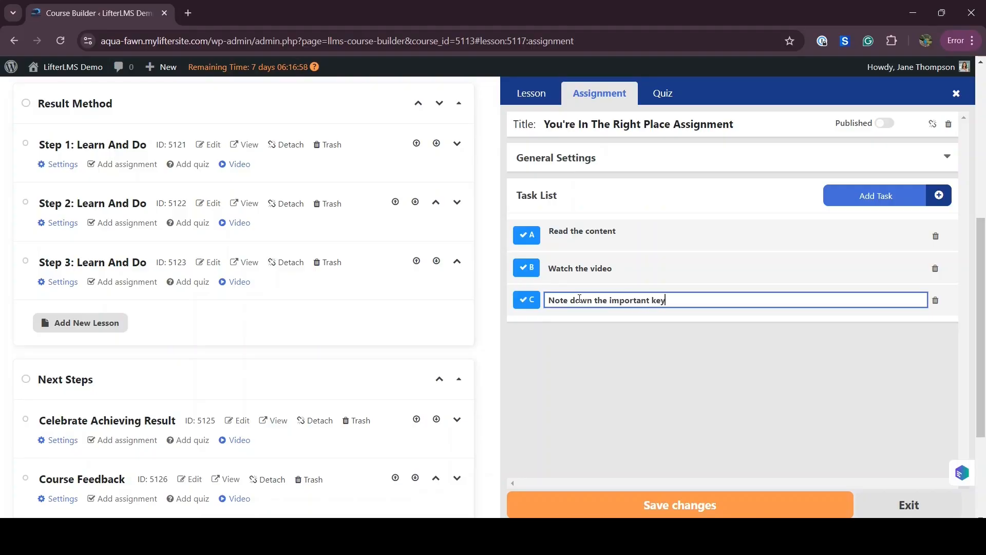
- Publish the assignment and set its weight to 4 points
{"action": "left_click", "coordinate": [885, 123]}
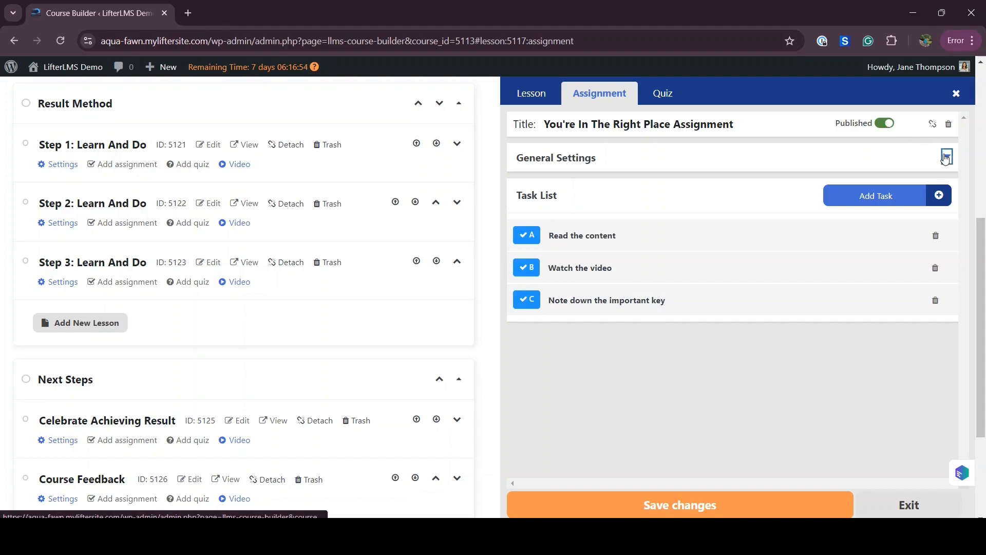
{"action": "left_click", "coordinate": [947, 156]}
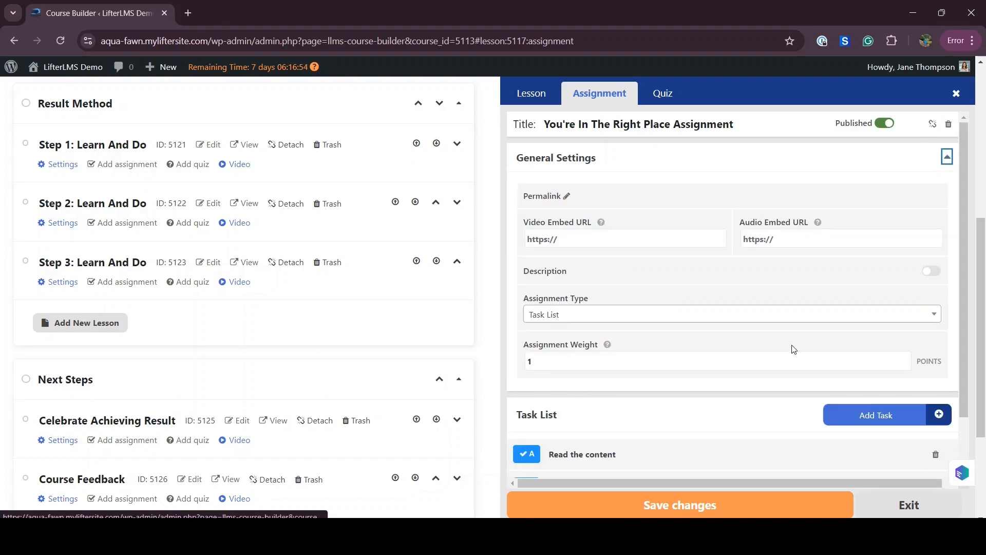
{"action": "left_click", "coordinate": [905, 359]}
{"action": "left_click", "coordinate": [905, 359]}
{"action": "left_click", "coordinate": [905, 359]}
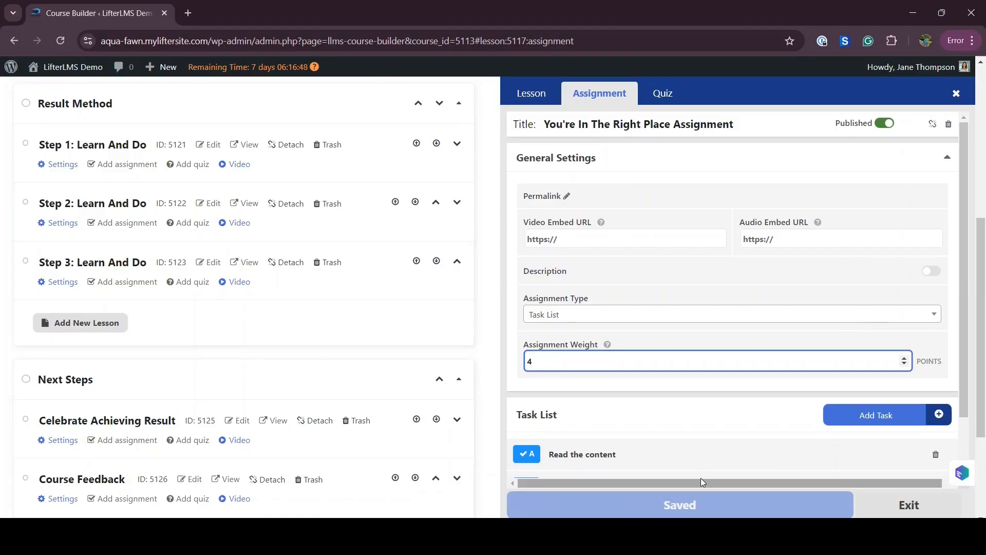
- View the lesson "You're In The Right Place" in a new browser tab
{"action": "scroll", "coordinate": [434, 382], "scroll_direction": "up", "scroll_amount": 3}
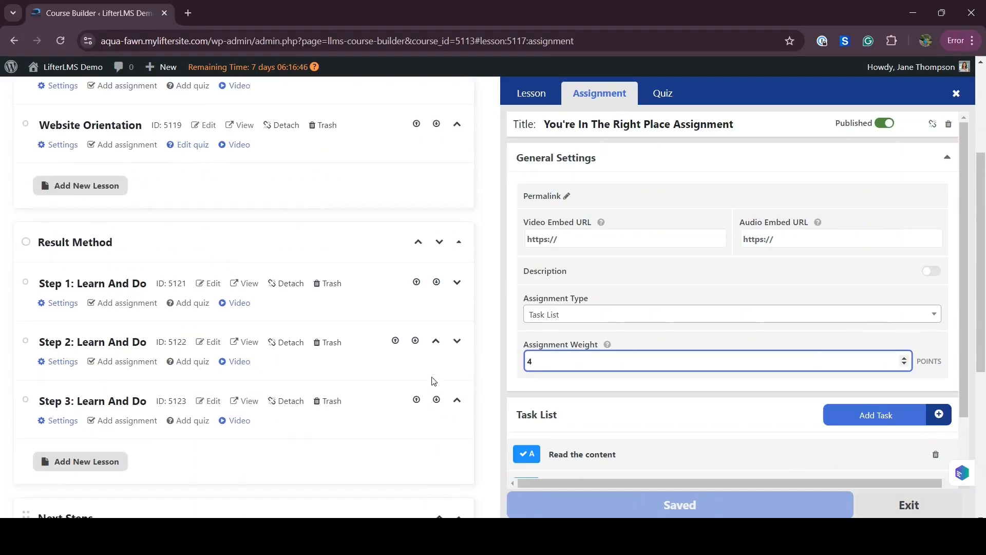
{"action": "scroll", "coordinate": [264, 220], "scroll_direction": "up", "scroll_amount": 4}
{"action": "right_click", "coordinate": [256, 194]}
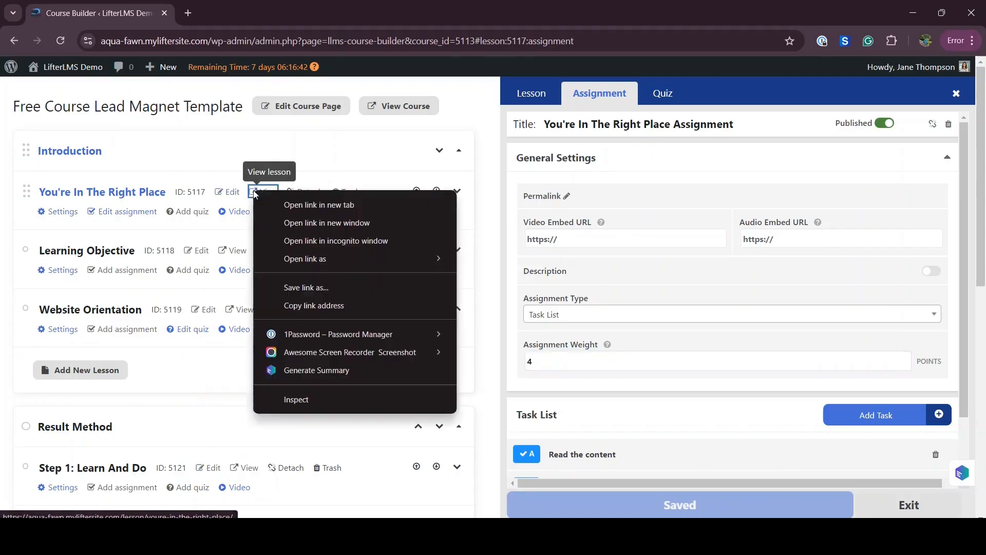
{"action": "left_click", "coordinate": [283, 205]}
{"action": "left_click", "coordinate": [216, 14]}
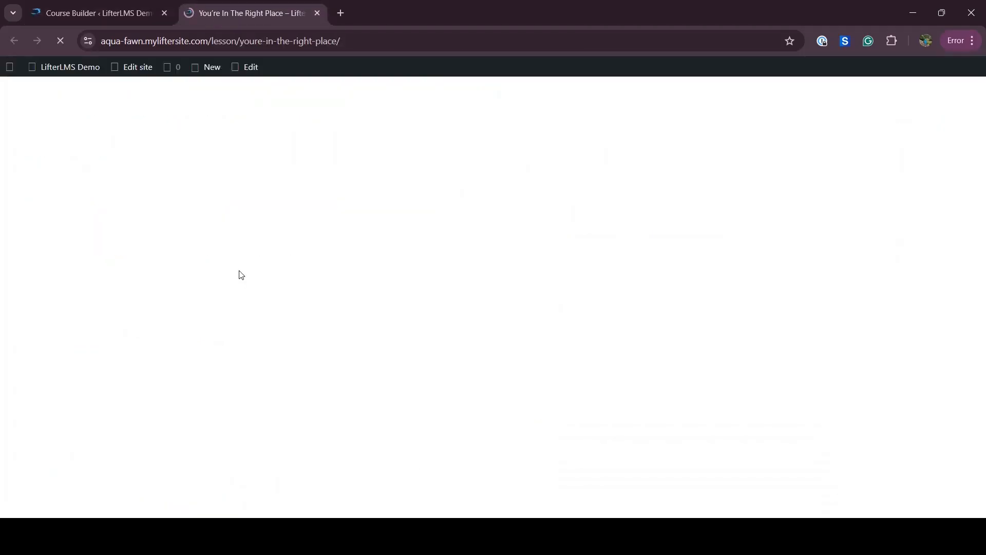
- Open the lesson's assignment and mark the tasks "Read the content", "Watch the video" and "Note down the important key" as completed
{"action": "scroll", "coordinate": [241, 275], "scroll_direction": "down", "scroll_amount": 5}
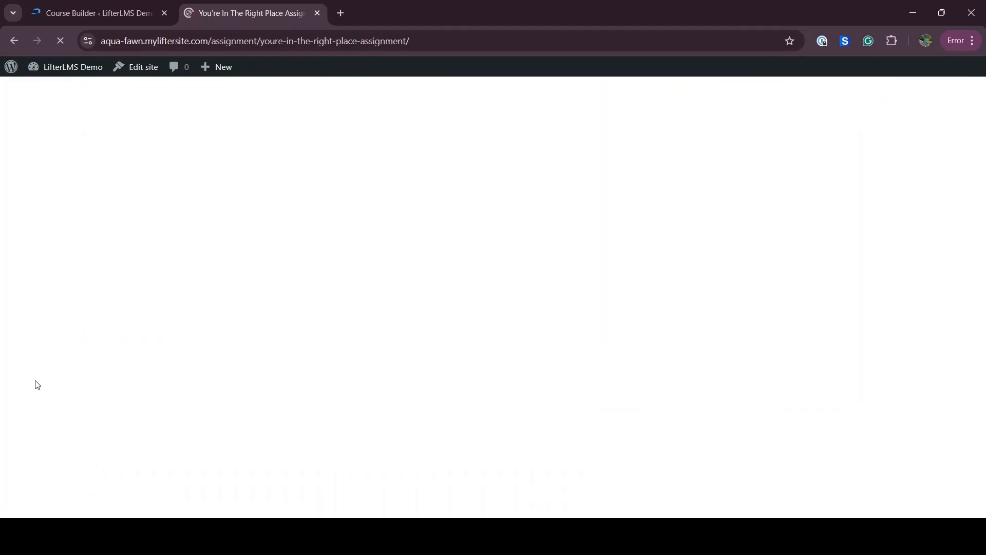
{"action": "scroll", "coordinate": [75, 346], "scroll_direction": "down", "scroll_amount": 3}
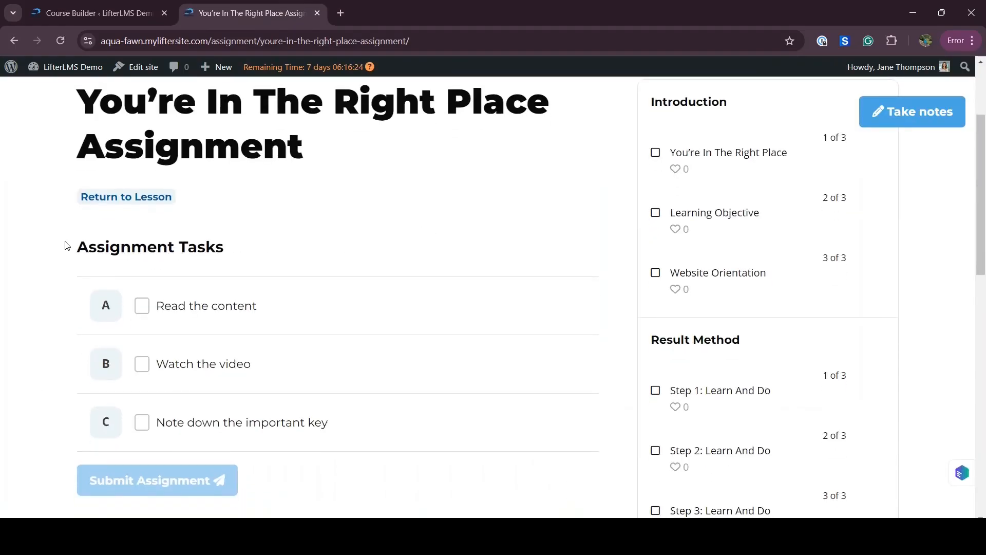
{"action": "left_click_drag", "start_coordinate": [65, 246], "coordinate": [249, 251]}
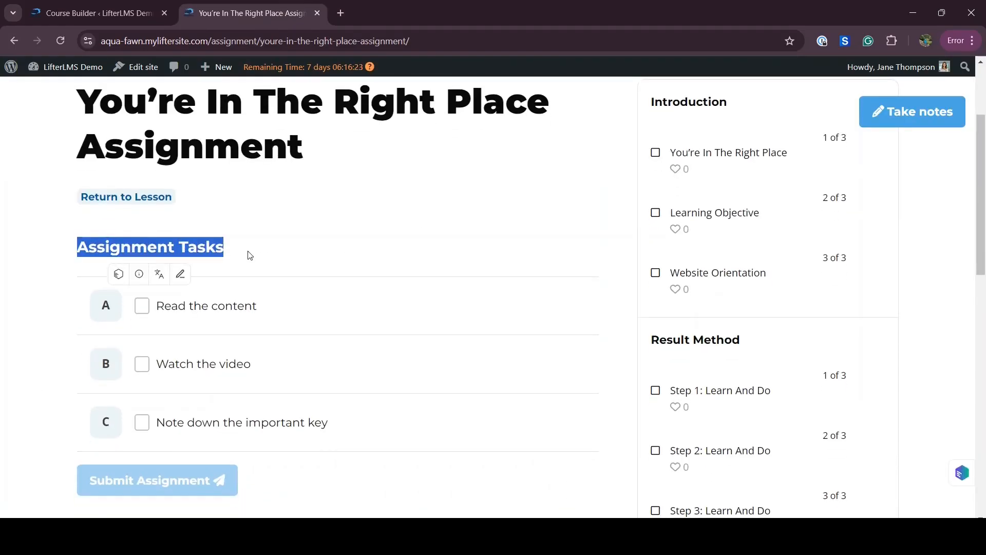
{"action": "left_click", "coordinate": [143, 311]}
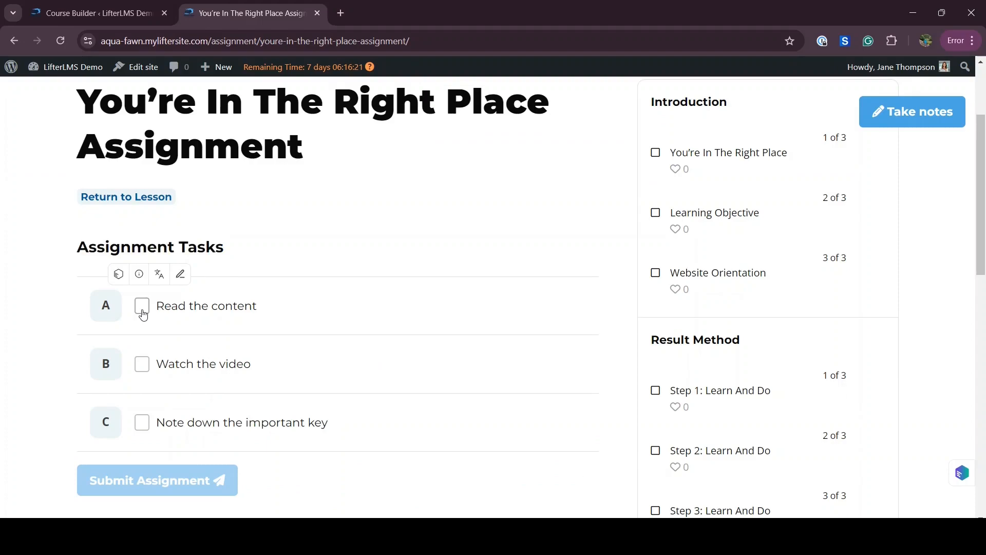
{"action": "left_click", "coordinate": [142, 367]}
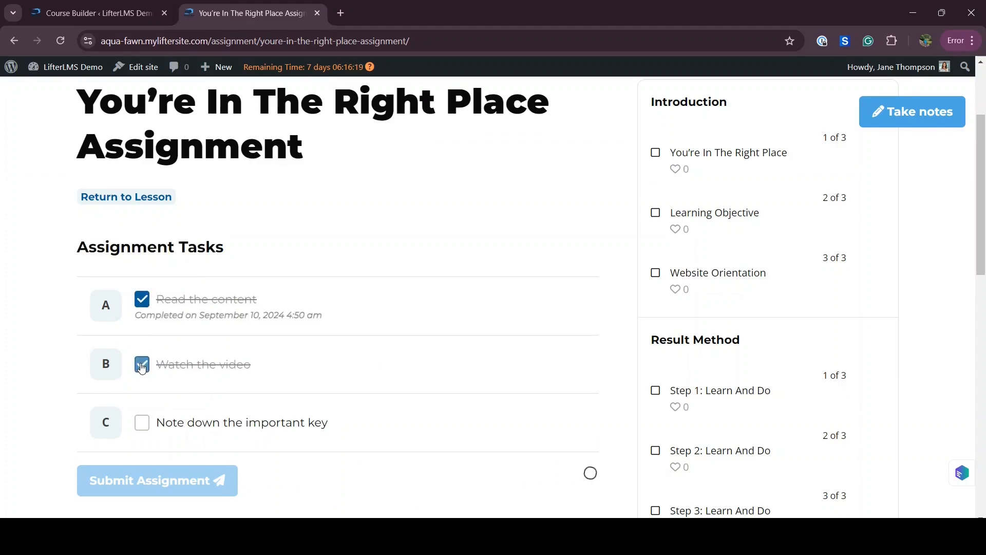
{"action": "left_click", "coordinate": [149, 429]}
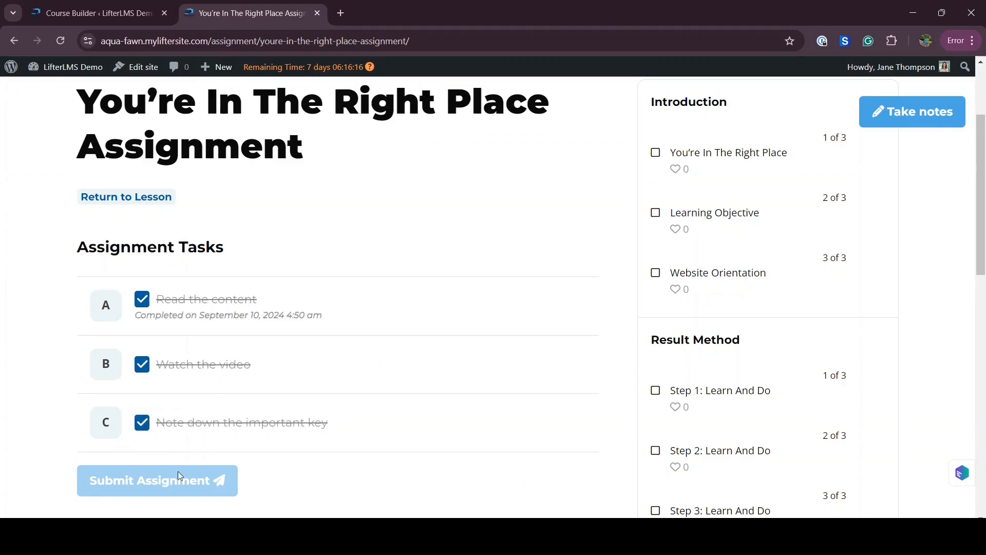
{"action": "scroll", "coordinate": [57, 478], "scroll_direction": "down", "scroll_amount": 1}
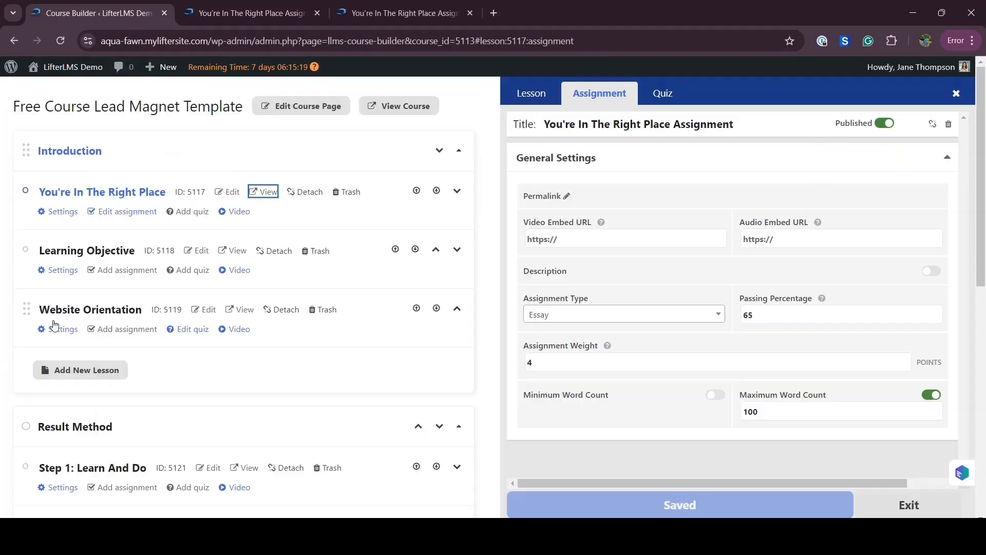
- Create a new Essay assignment for the Learning Objective lesson and publish it
{"action": "left_click", "coordinate": [112, 272]}
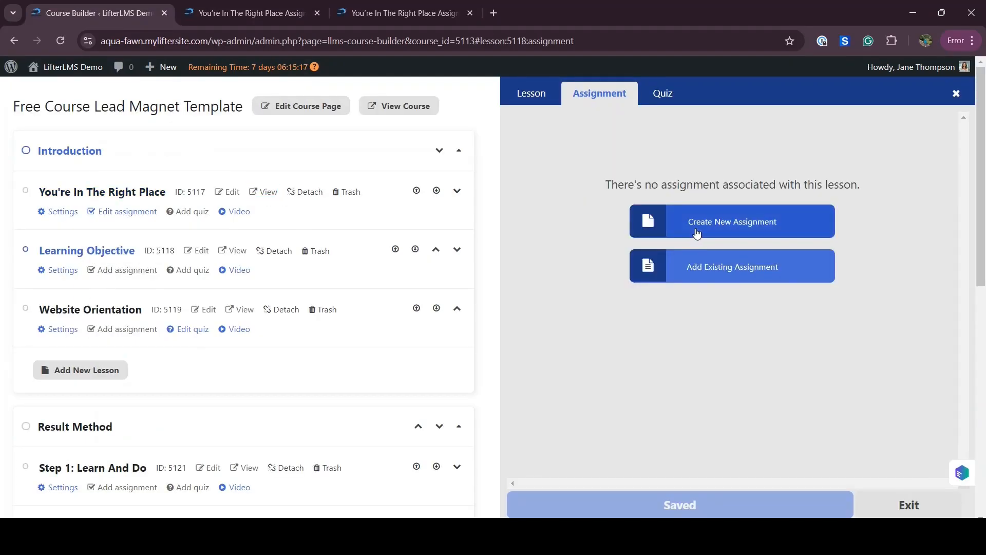
{"action": "left_click", "coordinate": [715, 222]}
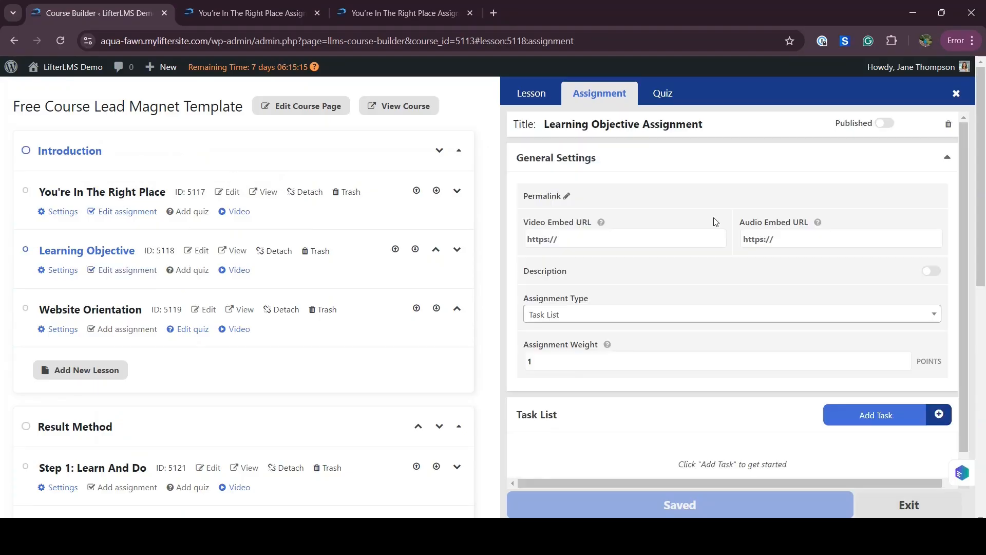
{"action": "left_click", "coordinate": [686, 318]}
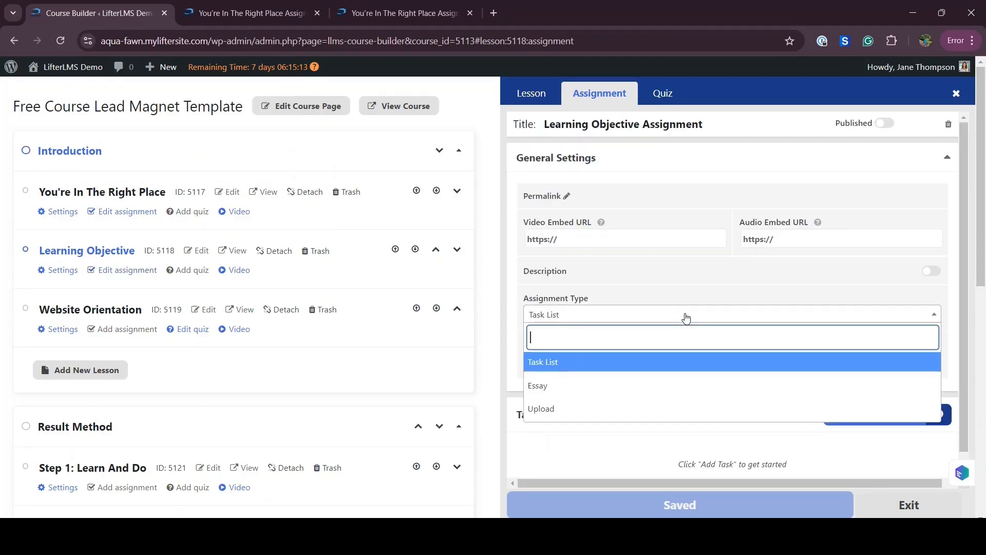
{"action": "left_click", "coordinate": [619, 387]}
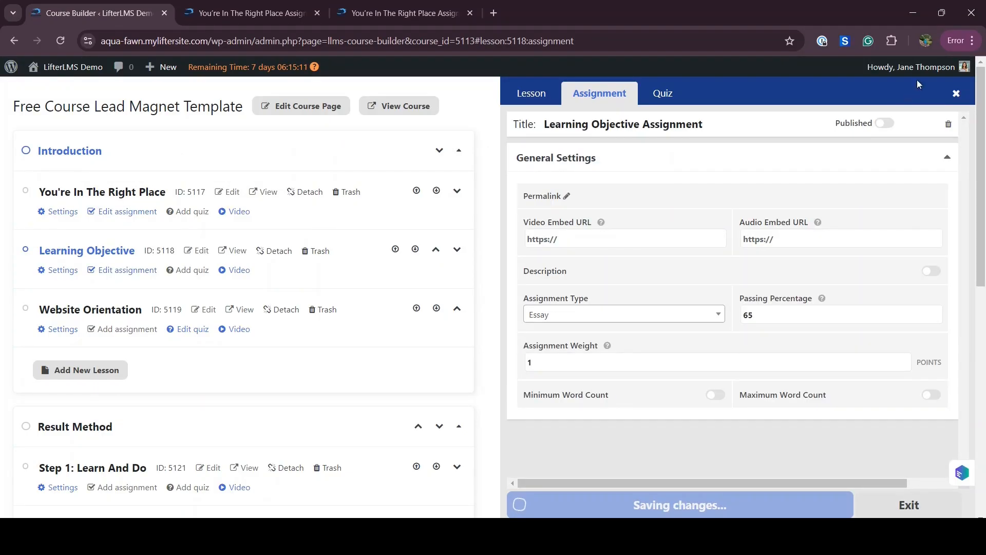
{"action": "left_click", "coordinate": [885, 123]}
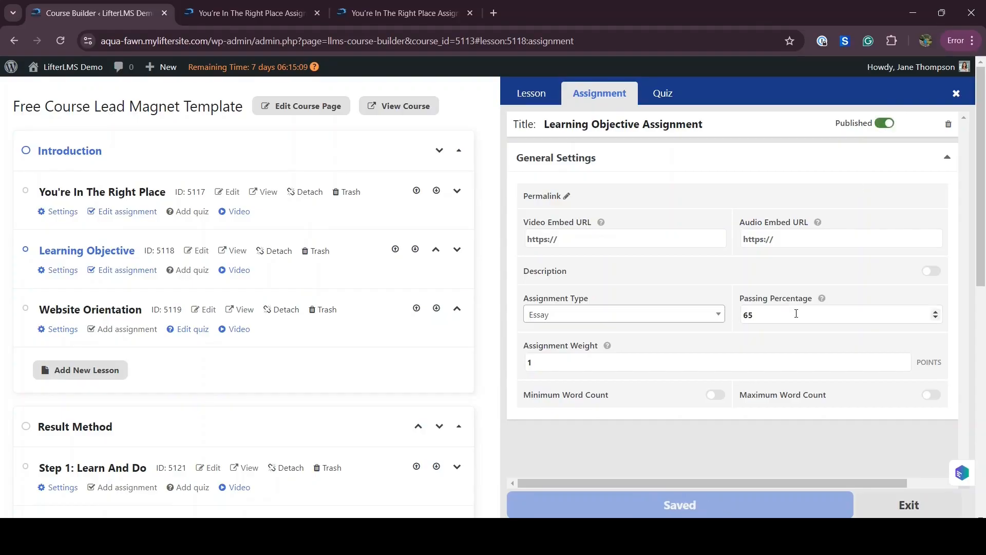
- Enable the essay assignment's maximum word count, set it to 100, and save the changes
{"action": "scroll", "coordinate": [795, 315], "scroll_direction": "down", "scroll_amount": 2}
{"action": "left_click", "coordinate": [932, 396]}
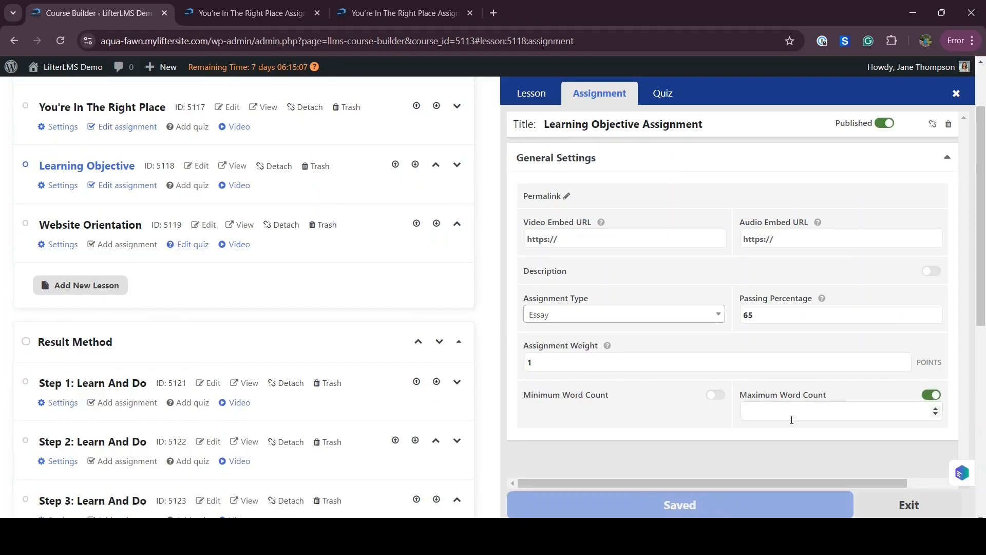
{"action": "left_click", "coordinate": [789, 415]}
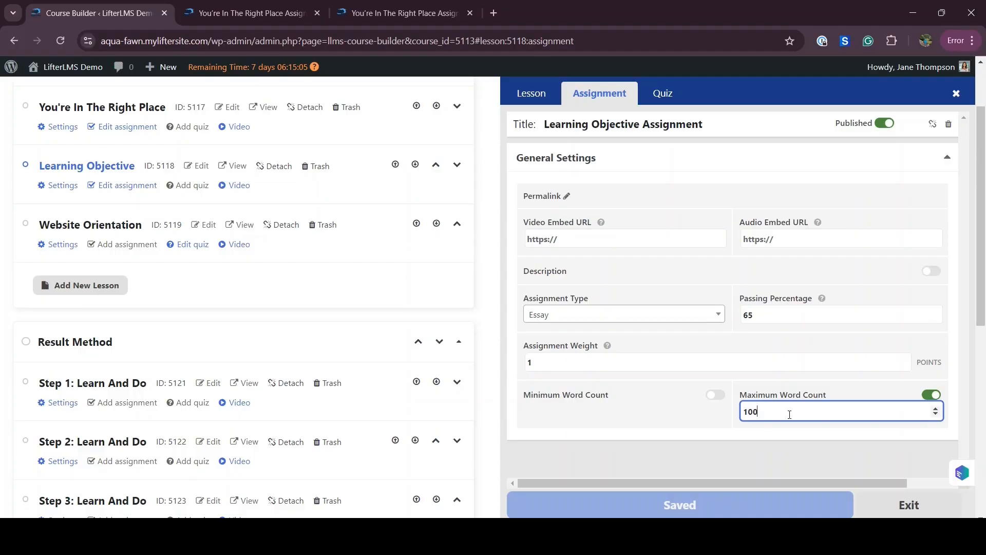
{"action": "left_click", "coordinate": [703, 449]}
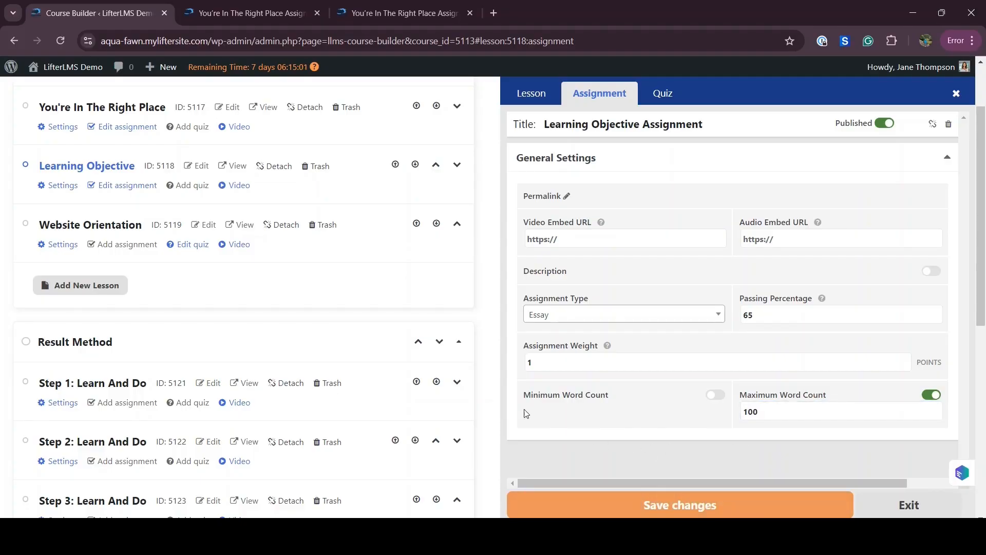
{"action": "left_click", "coordinate": [540, 506]}
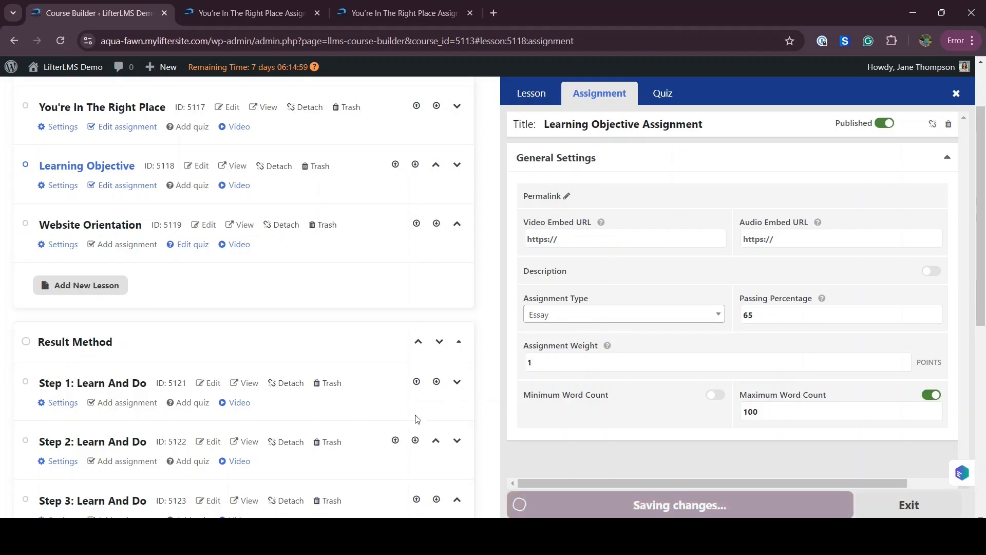
- View the Learning Objective lesson in a new browser tab and start its assignment
{"action": "scroll", "coordinate": [359, 380], "scroll_direction": "up", "scroll_amount": 2}
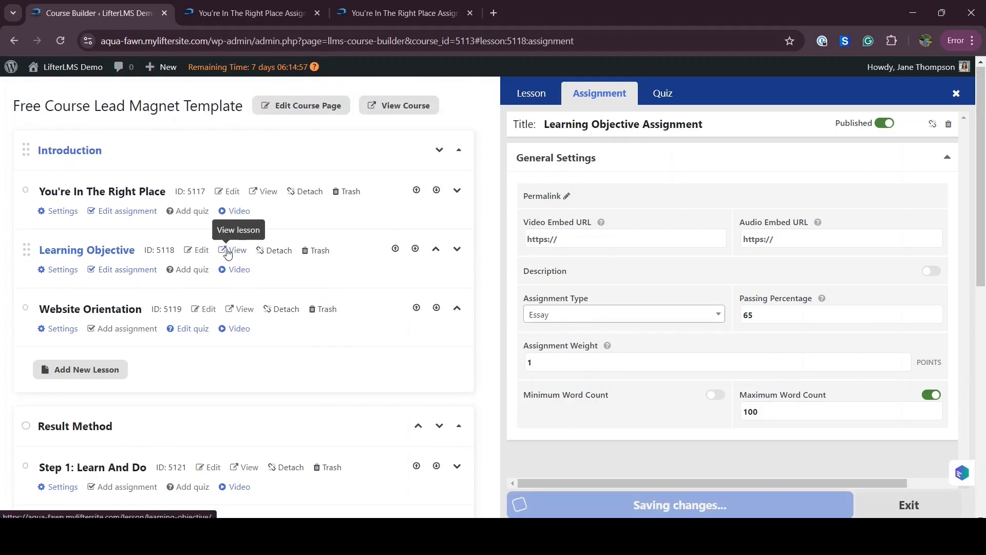
{"action": "right_click", "coordinate": [228, 255]}
{"action": "left_click", "coordinate": [292, 263]}
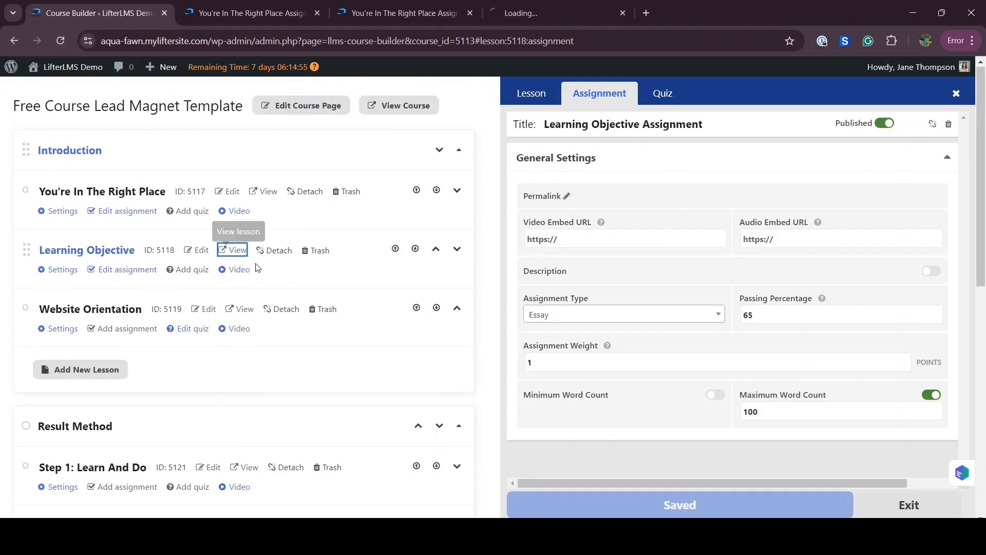
{"action": "left_click", "coordinate": [581, 6]}
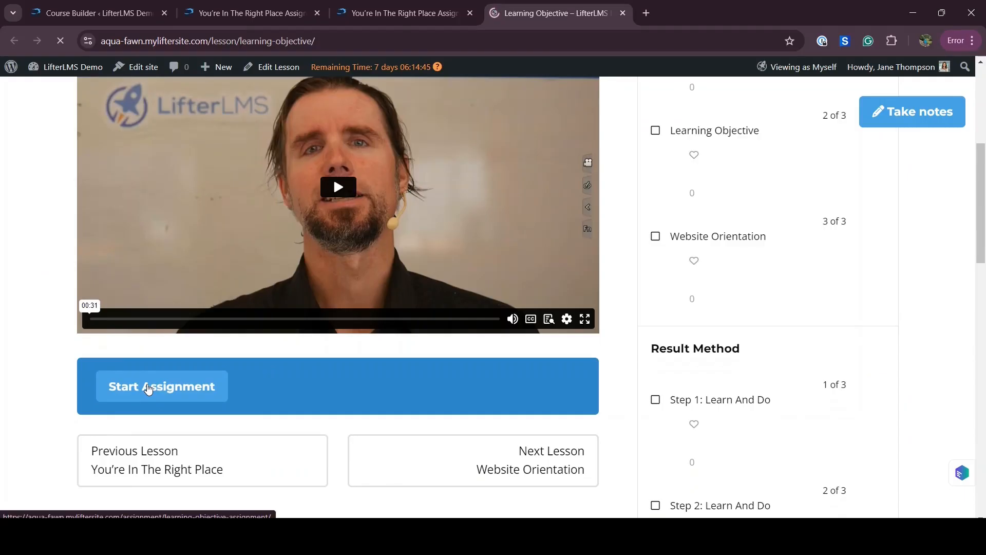
{"action": "left_click", "coordinate": [148, 388]}
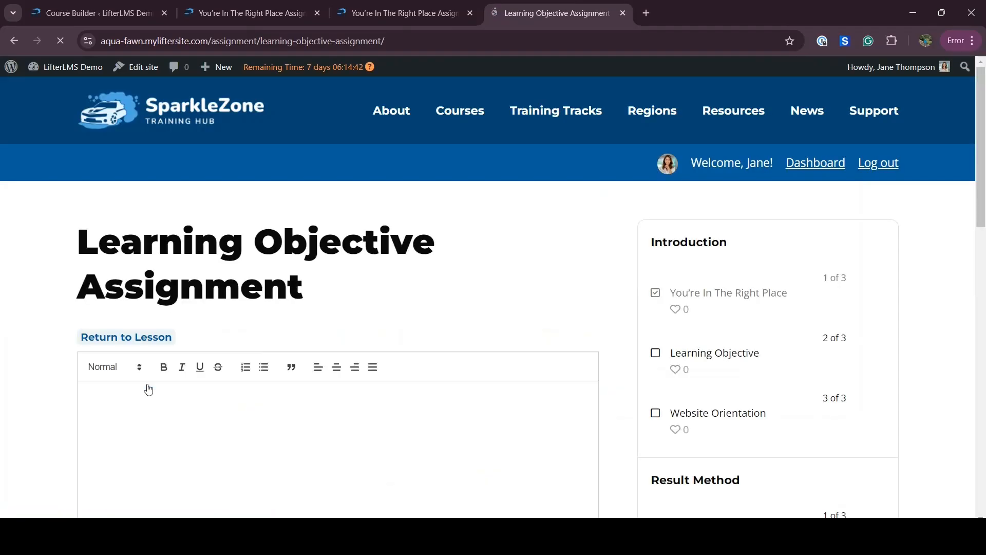
- Write the essay answer "LifterLMS is the best WordPress LMS" and submit the assignment
{"action": "scroll", "coordinate": [298, 348], "scroll_direction": "down", "scroll_amount": 3}
{"action": "left_click", "coordinate": [115, 261]}
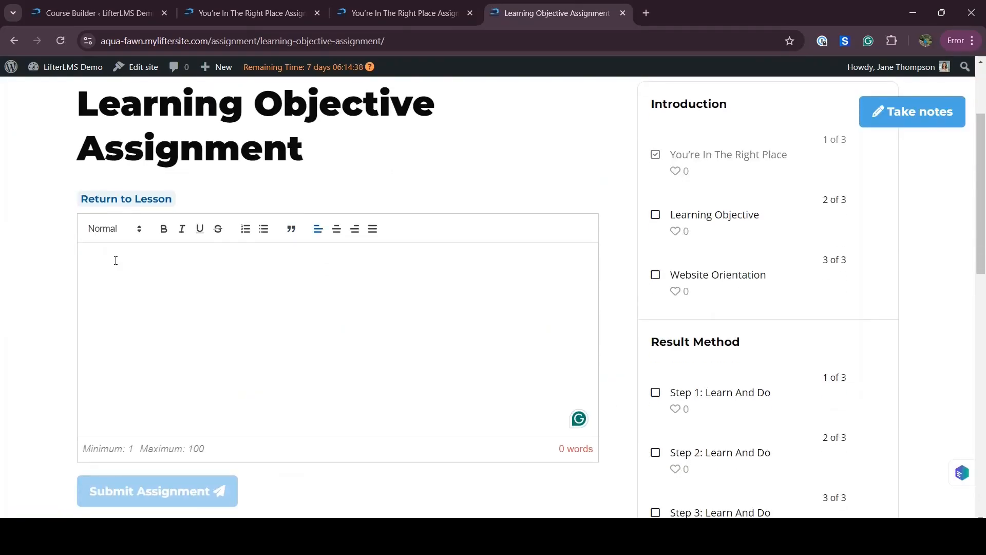
{"action": "type", "text": "LiftrLMS i"}
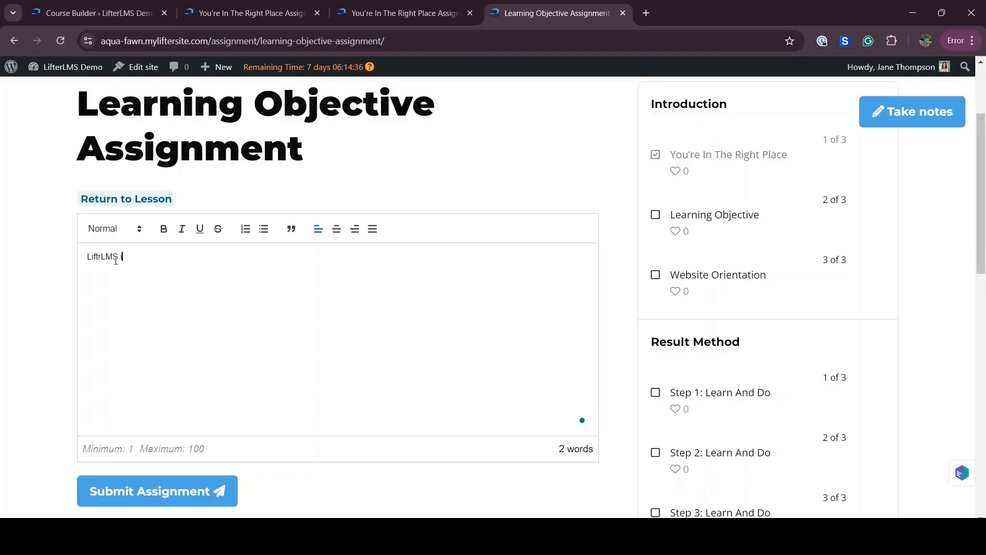
{"action": "key", "text": "BackSpace"}
{"action": "key", "text": "BackSpace"}
{"action": "key", "text": "BackSpace"}
{"action": "key", "text": "BackSpace"}
{"action": "key", "text": "BackSpace"}
{"action": "type", "text": "LMS is the best WordPre"}
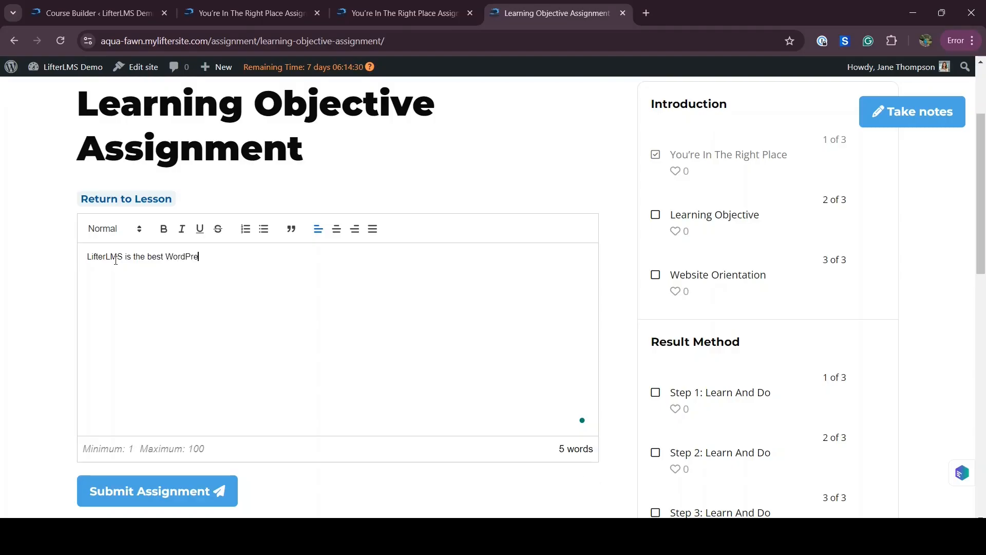
{"action": "type", "text": "ss LMS"}
{"action": "left_click", "coordinate": [147, 492]}
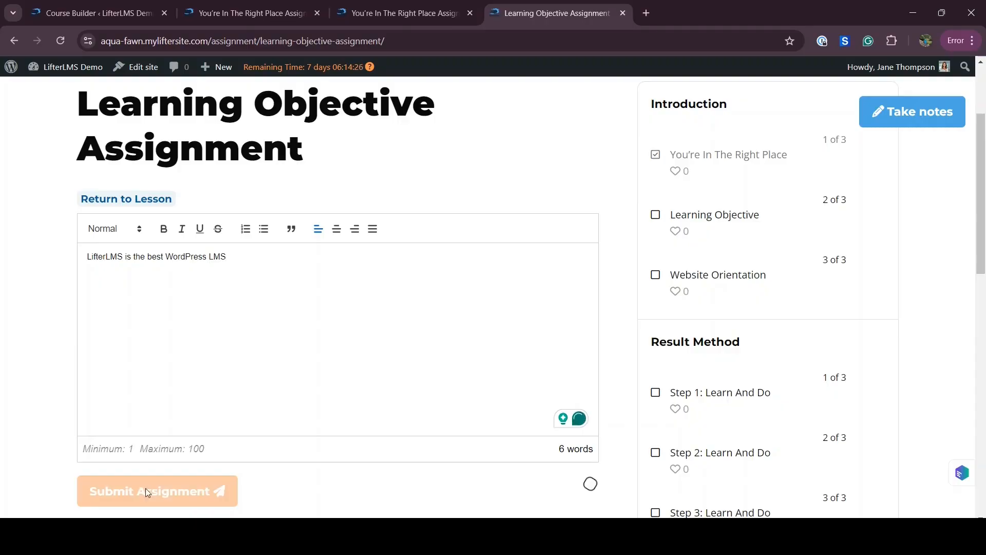
{"action": "scroll", "coordinate": [34, 405], "scroll_direction": "down", "scroll_amount": 1}
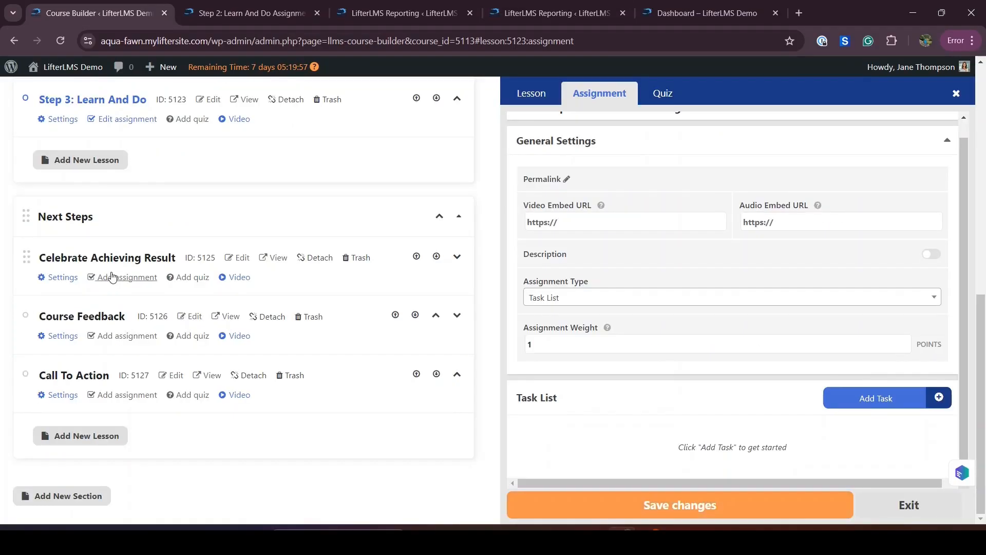
- Set the type of the Step 3: Learn And Do assignment to Upload and toggle Restrict File Types on and off again
{"action": "scroll", "coordinate": [113, 272], "scroll_direction": "up", "scroll_amount": 2}
{"action": "left_click", "coordinate": [126, 229]}
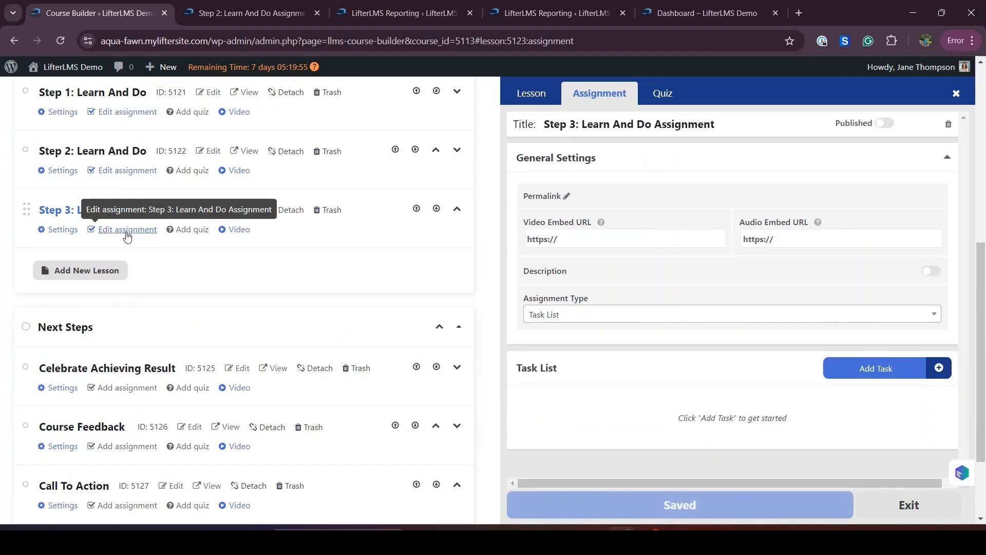
{"action": "left_click", "coordinate": [591, 313]}
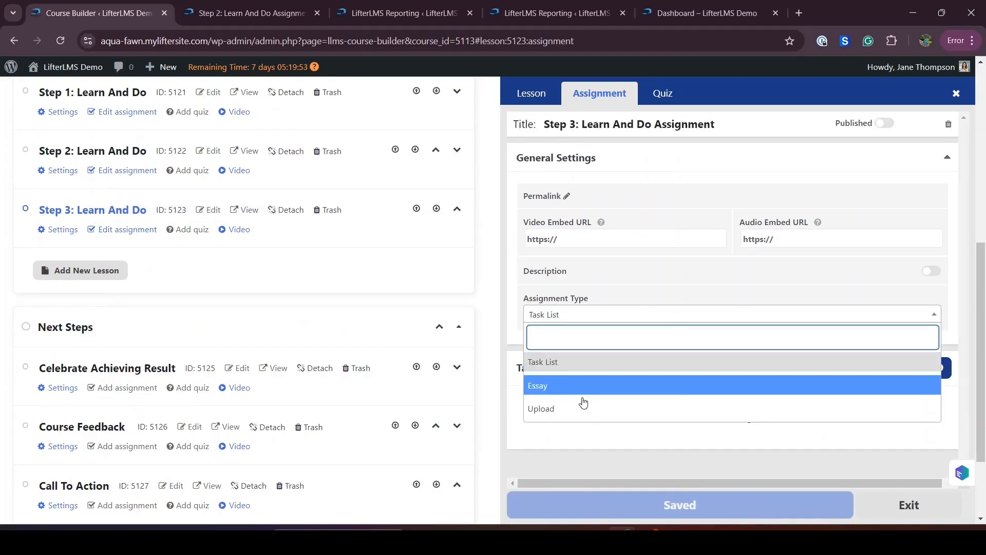
{"action": "left_click", "coordinate": [586, 409]}
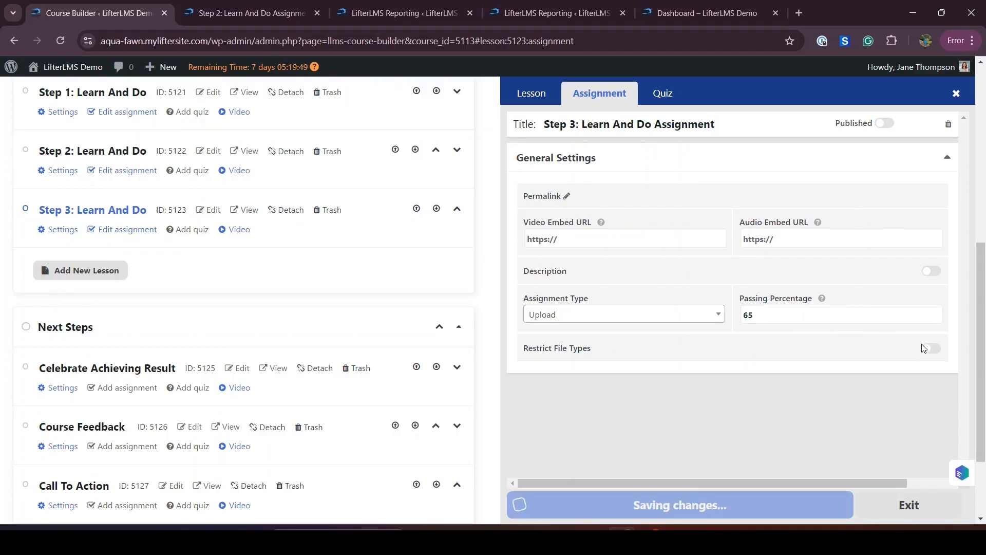
{"action": "left_click", "coordinate": [932, 349]}
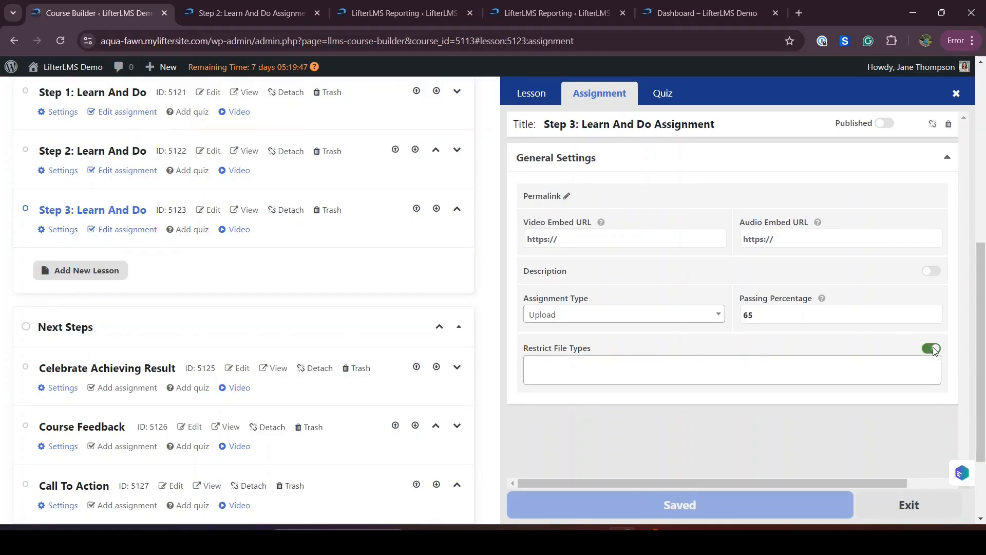
{"action": "left_click", "coordinate": [932, 348]}
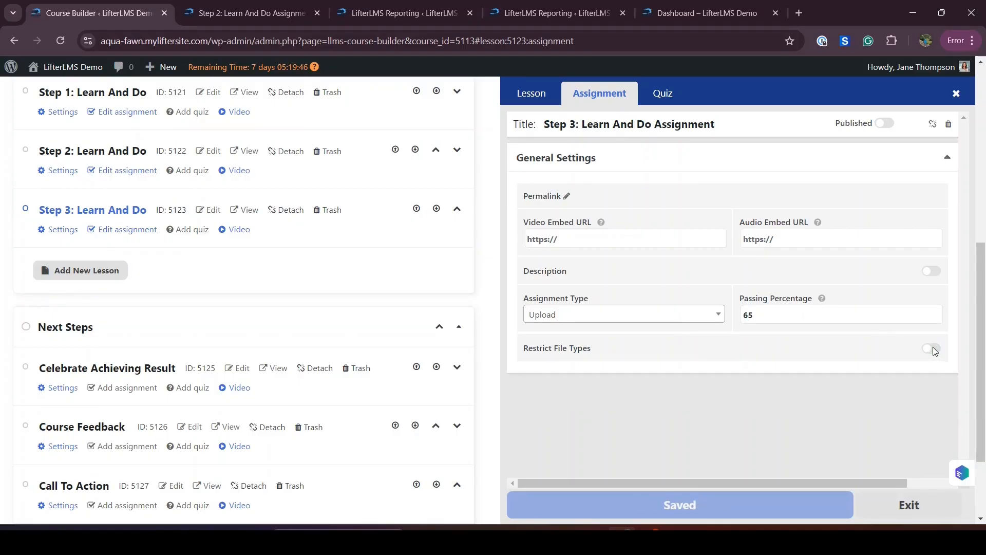
- Publish the Step 3: Learn And Do assignment and view its lesson in a new browser tab
{"action": "left_click", "coordinate": [886, 124]}
{"action": "right_click", "coordinate": [248, 209]}
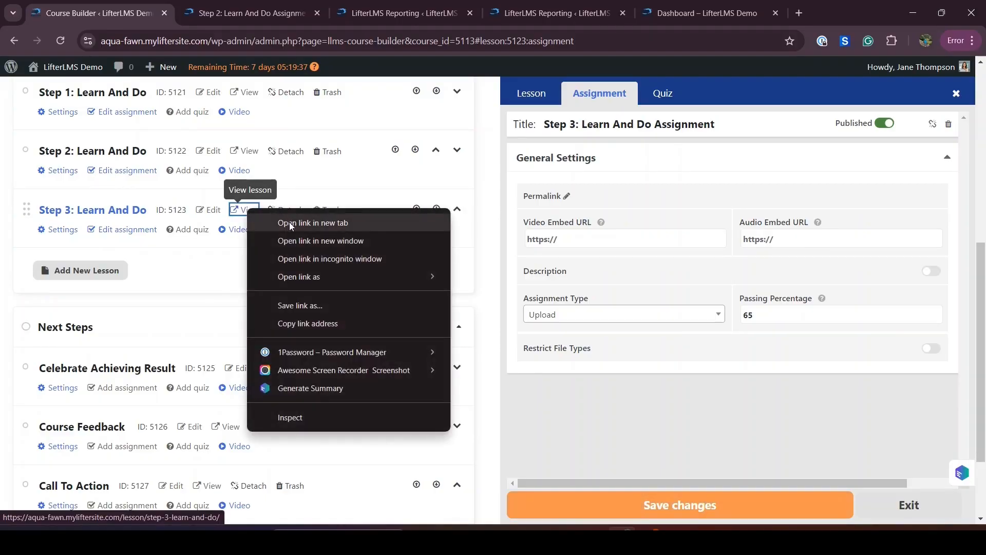
{"action": "left_click", "coordinate": [289, 222]}
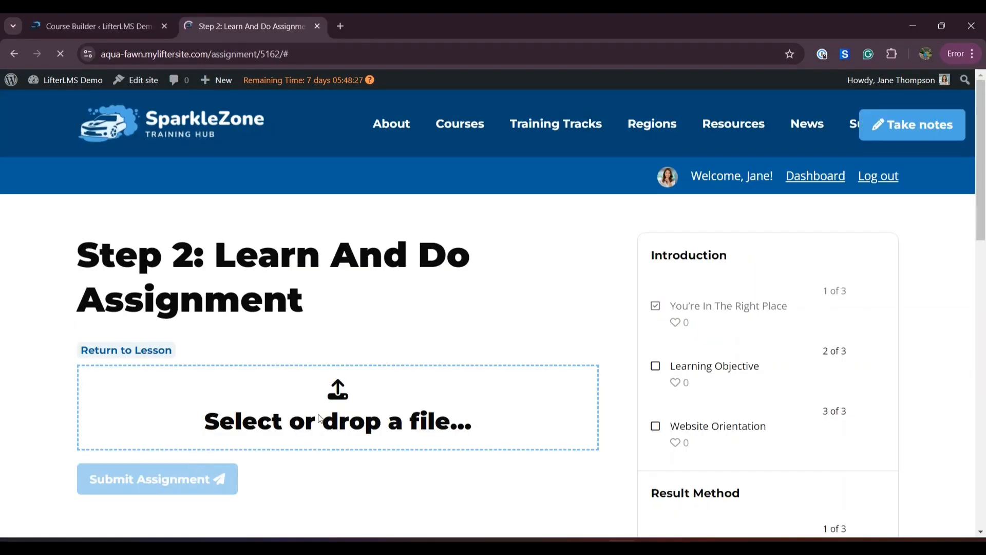
- Upload test.pdf from the Downloads folder to the Step 2: Learn And Do Assignment and submit the assignment
{"action": "left_click", "coordinate": [320, 419]}
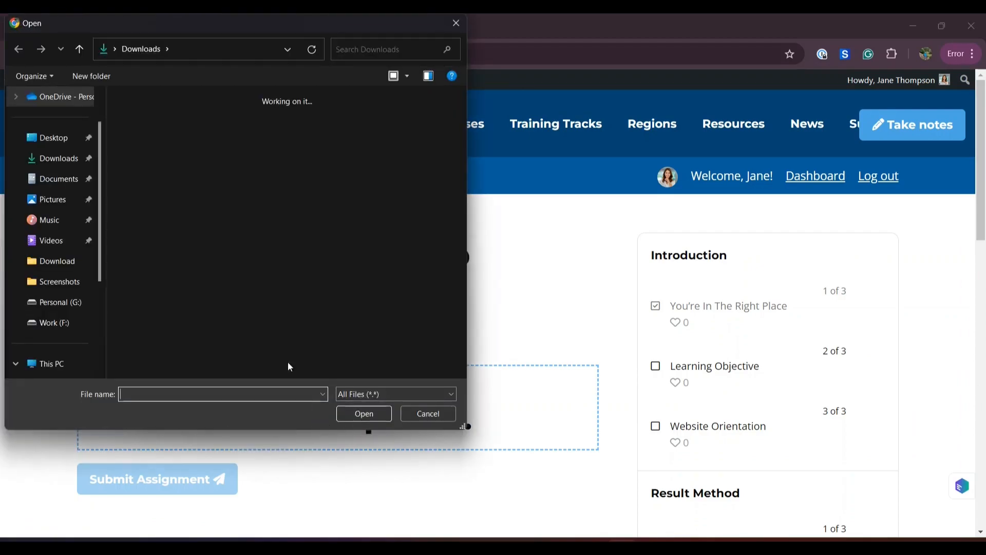
{"action": "scroll", "coordinate": [244, 286], "scroll_direction": "down", "scroll_amount": 2}
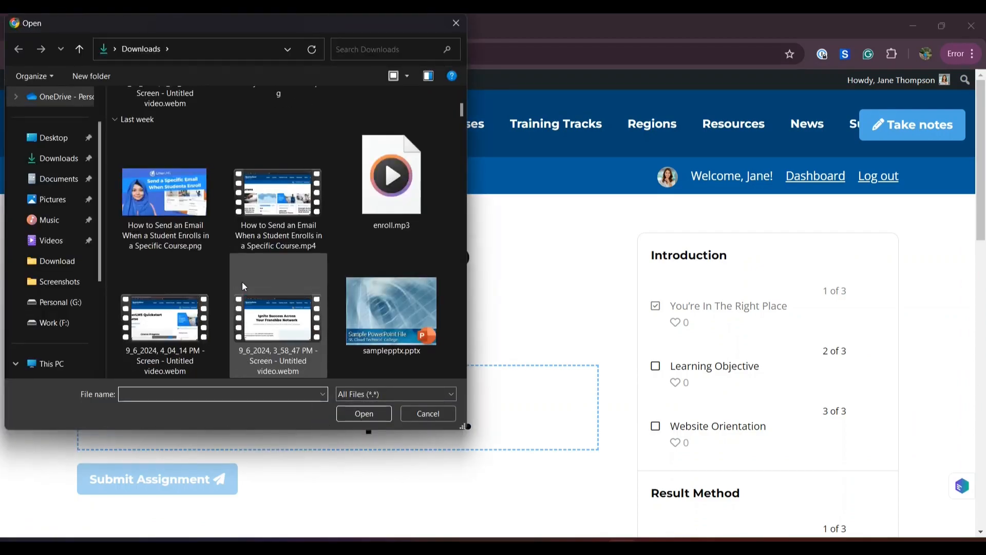
{"action": "scroll", "coordinate": [331, 267], "scroll_direction": "down", "scroll_amount": 3}
{"action": "scroll", "coordinate": [330, 267], "scroll_direction": "down", "scroll_amount": 2}
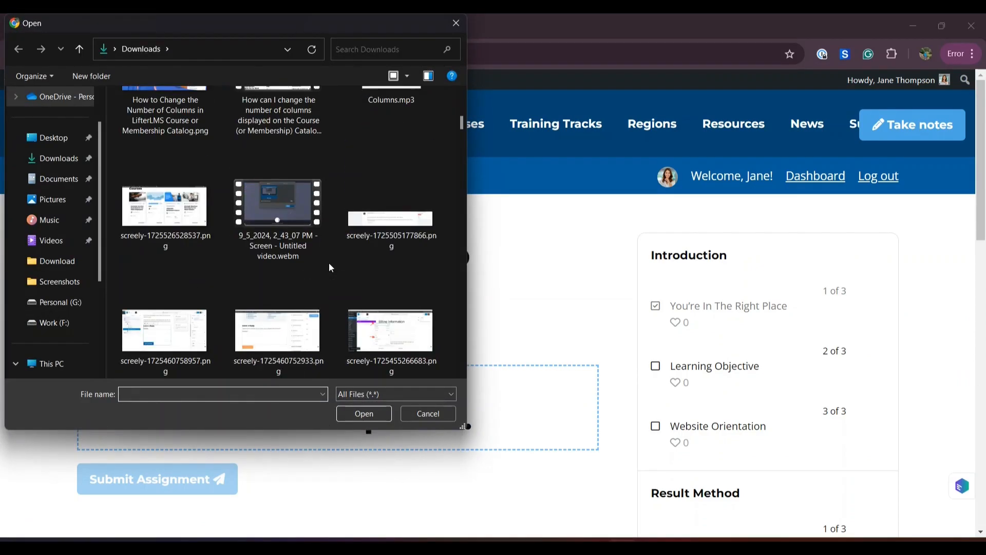
{"action": "scroll", "coordinate": [330, 268], "scroll_direction": "down", "scroll_amount": 4}
{"action": "left_click", "coordinate": [371, 311]}
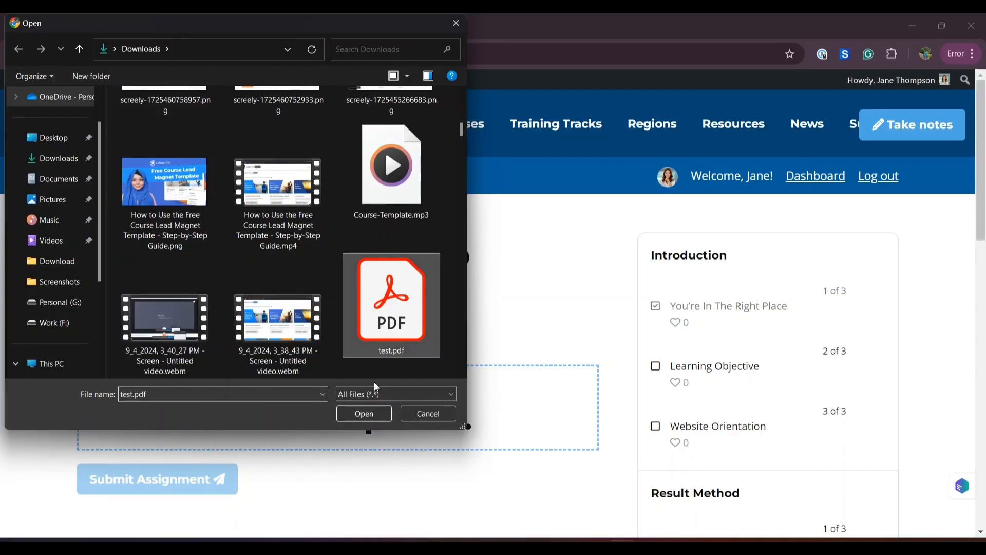
{"action": "left_click", "coordinate": [375, 411]}
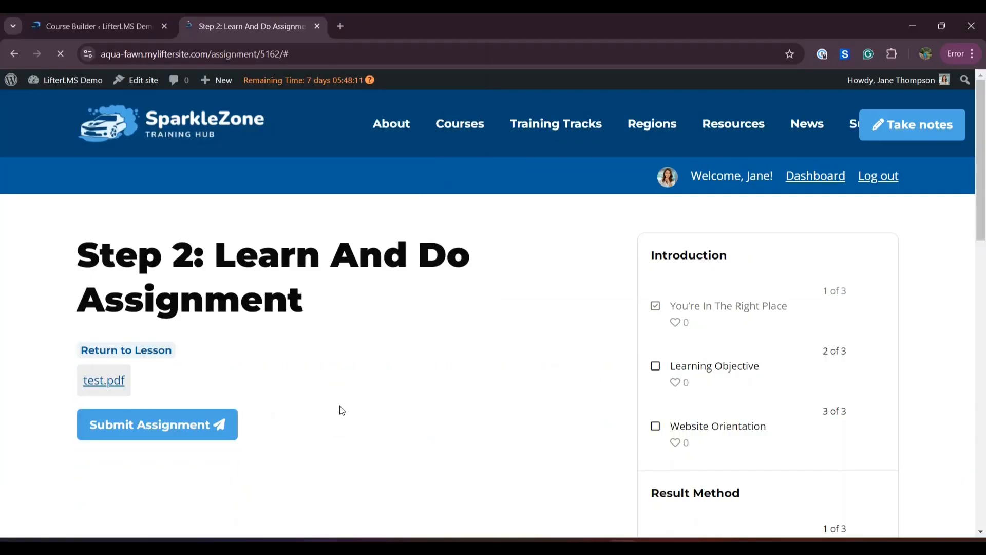
{"action": "left_click", "coordinate": [160, 429]}
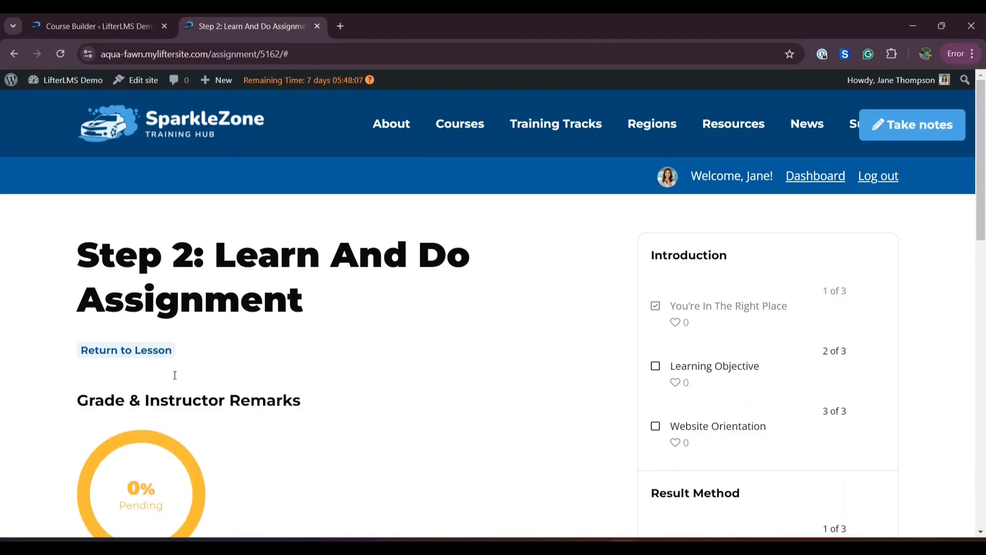
{"action": "scroll", "coordinate": [206, 372], "scroll_direction": "down", "scroll_amount": 2}
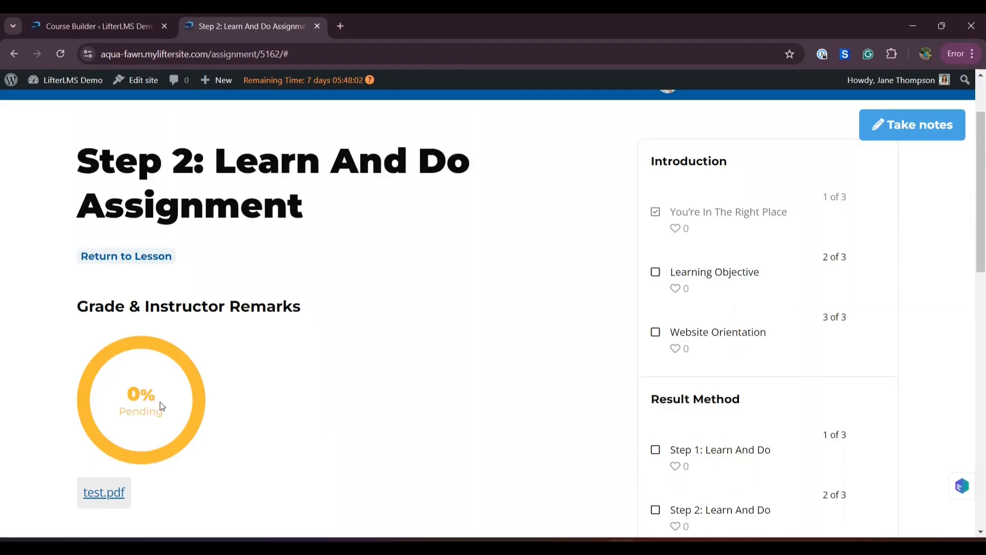
{"action": "scroll", "coordinate": [162, 406], "scroll_direction": "up", "scroll_amount": 2}
- Open the WordPress dashboard in a new browser tab and go to the LifterLMS assignments report
{"action": "mouse_move", "coordinate": [67, 81]}
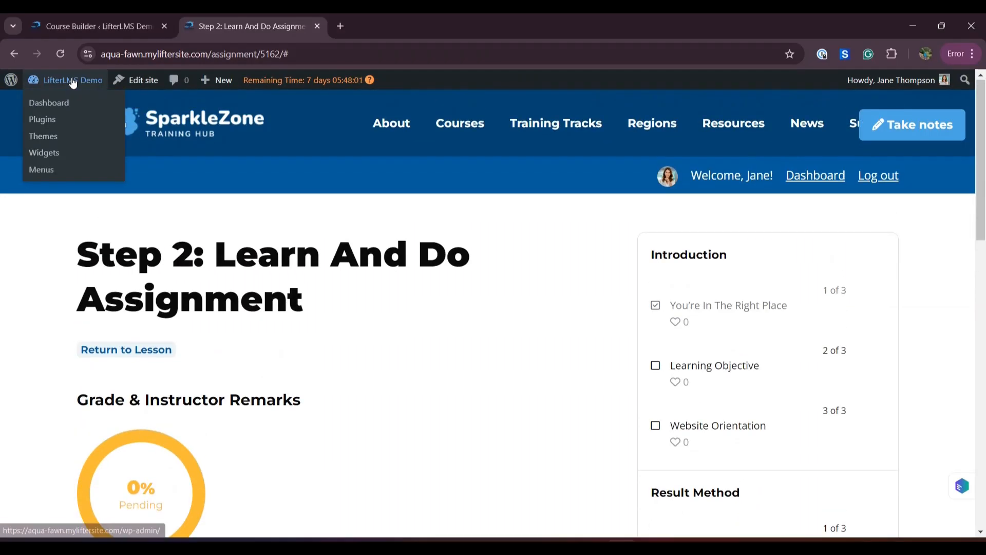
{"action": "right_click", "coordinate": [61, 104]}
{"action": "left_click", "coordinate": [99, 114]}
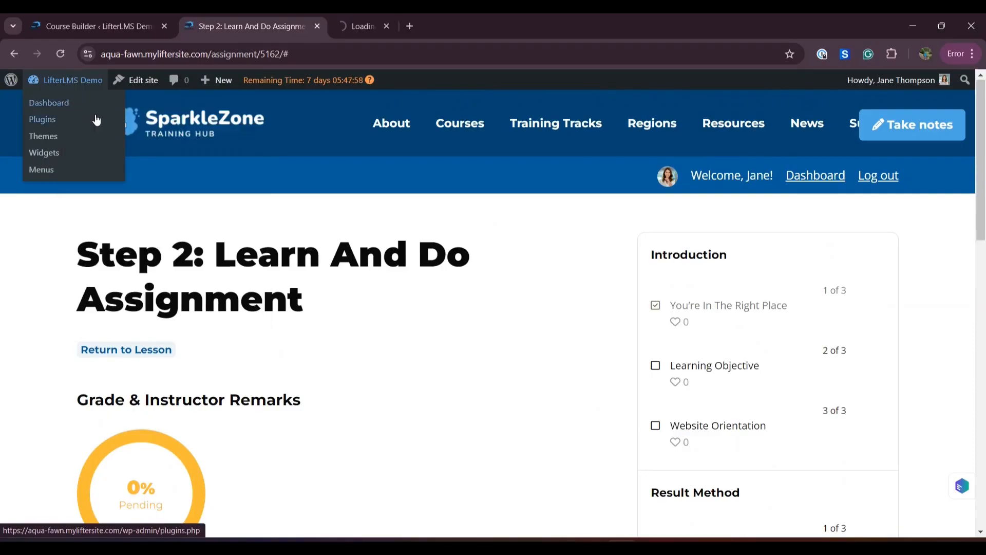
{"action": "left_click", "coordinate": [416, 19]}
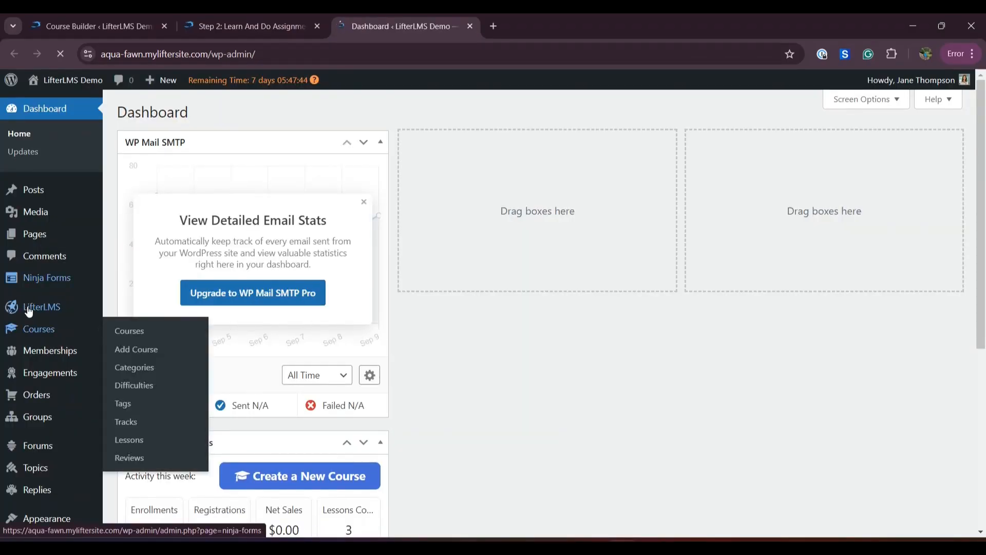
{"action": "mouse_move", "coordinate": [28, 309]}
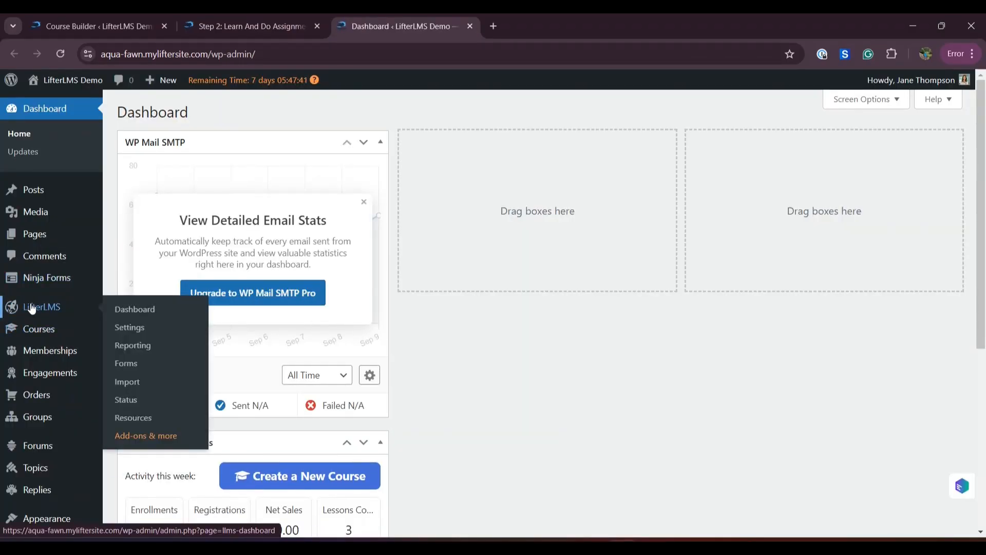
{"action": "left_click", "coordinate": [138, 346]}
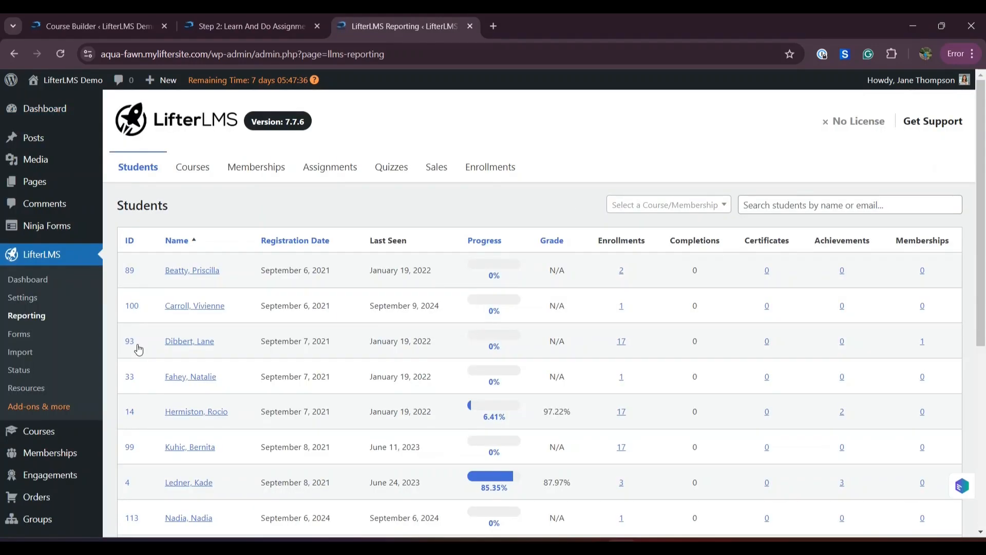
{"action": "left_click", "coordinate": [339, 171]}
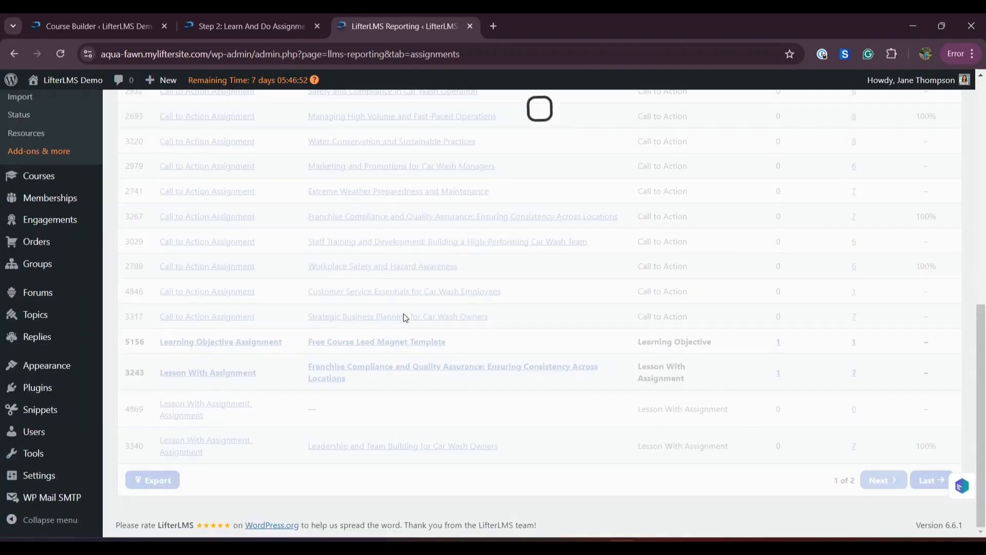
- Open the Step 1: Learn And Do Assignment report in a new tab and the student's Step 2: Learn And Do submission in the current tab
{"action": "scroll", "coordinate": [403, 315], "scroll_direction": "down", "scroll_amount": 2}
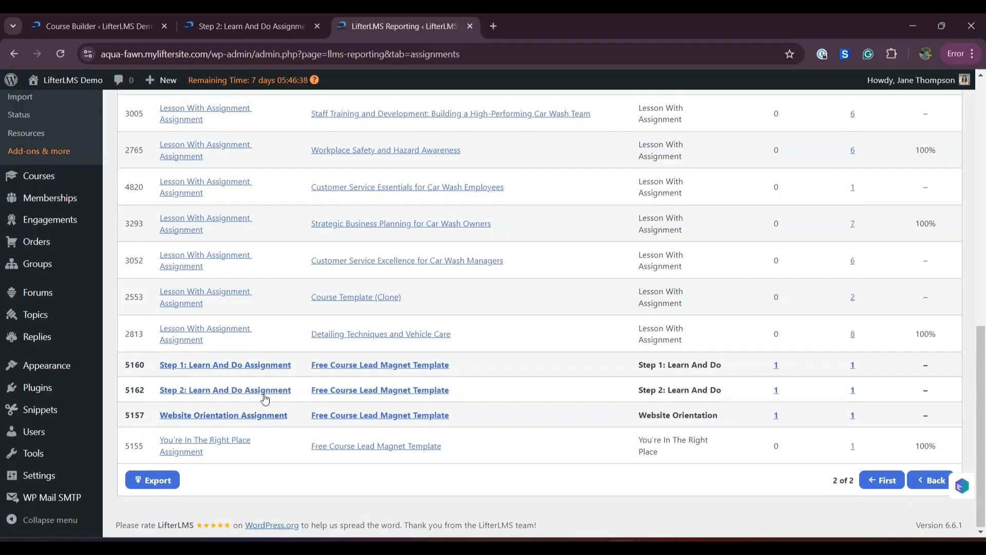
{"action": "left_click", "coordinate": [195, 365], "text": "ctrl"}
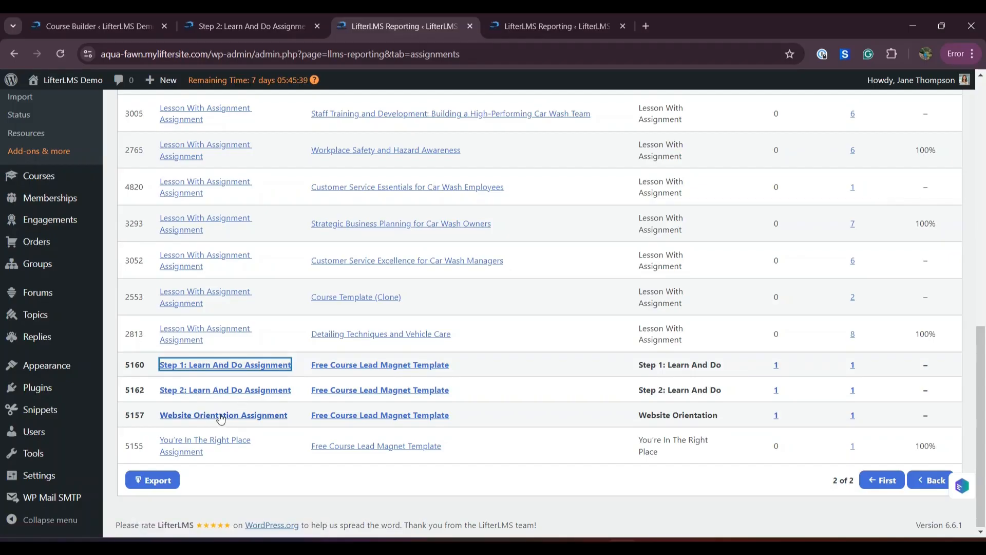
{"action": "left_click", "coordinate": [212, 392]}
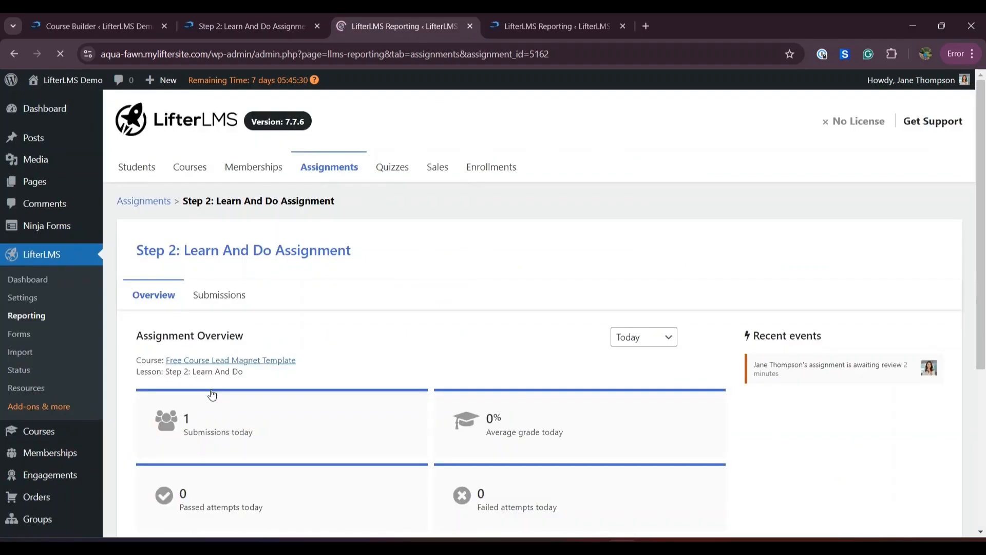
{"action": "left_click", "coordinate": [229, 291]}
{"action": "scroll", "coordinate": [358, 336], "scroll_direction": "down", "scroll_amount": 4}
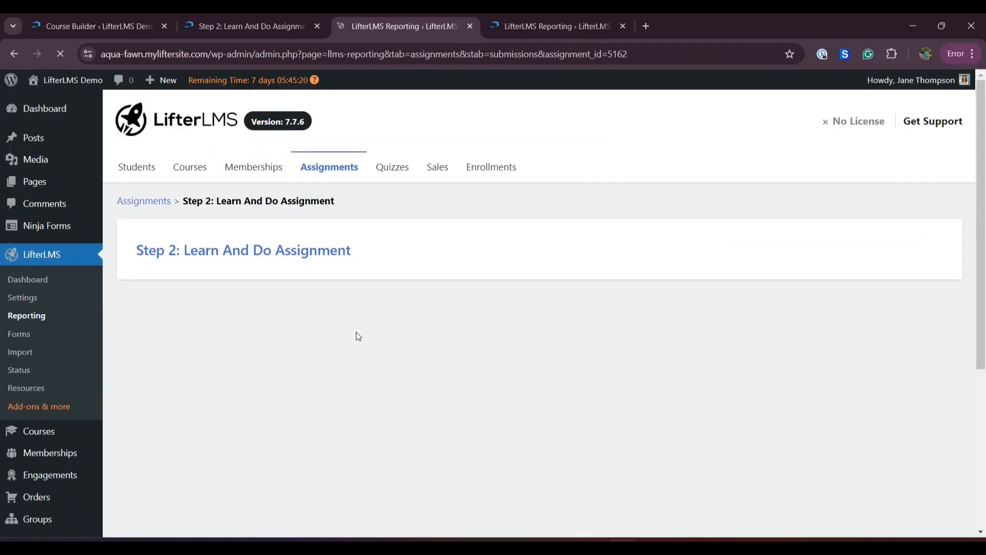
{"action": "scroll", "coordinate": [358, 337], "scroll_direction": "down", "scroll_amount": 2}
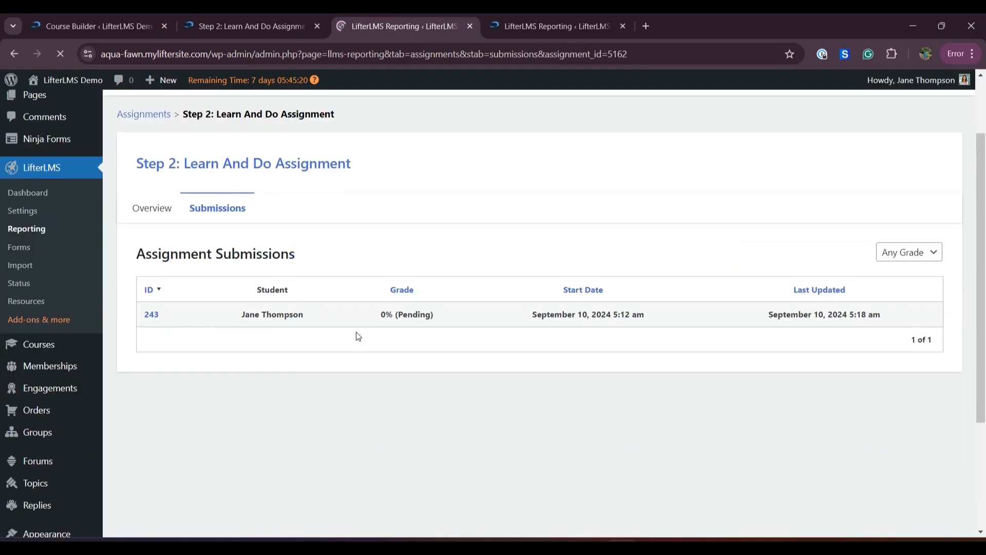
{"action": "left_click", "coordinate": [152, 316]}
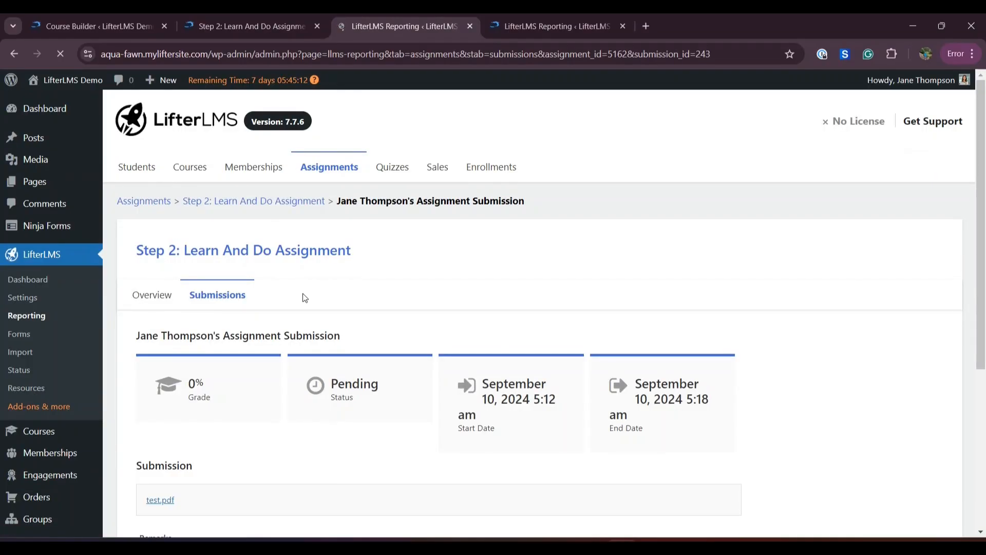
- Start a review of the Step 2: Learn And Do submission and write the remark "Good Job!"
{"action": "scroll", "coordinate": [304, 298], "scroll_direction": "down", "scroll_amount": 5}
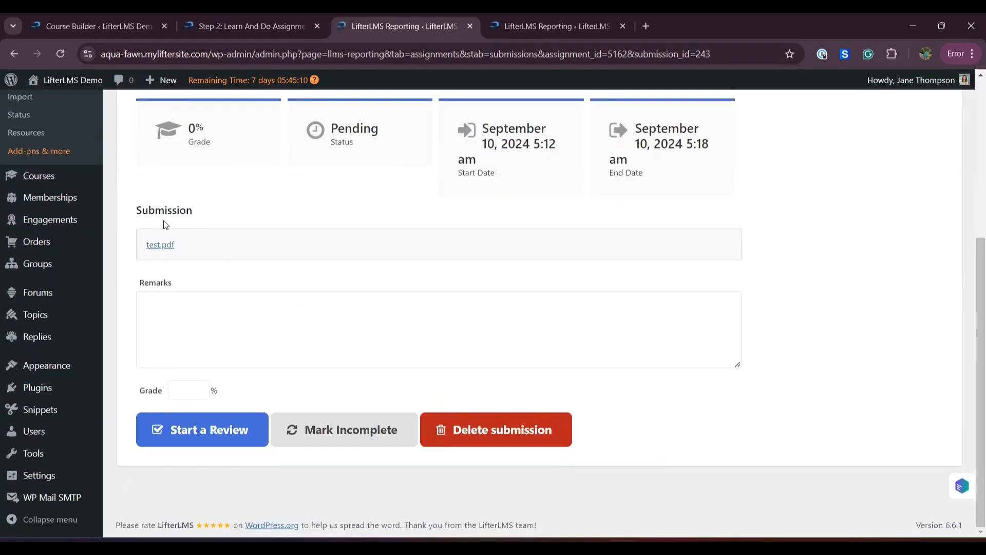
{"action": "scroll", "coordinate": [188, 223], "scroll_direction": "up", "scroll_amount": 3}
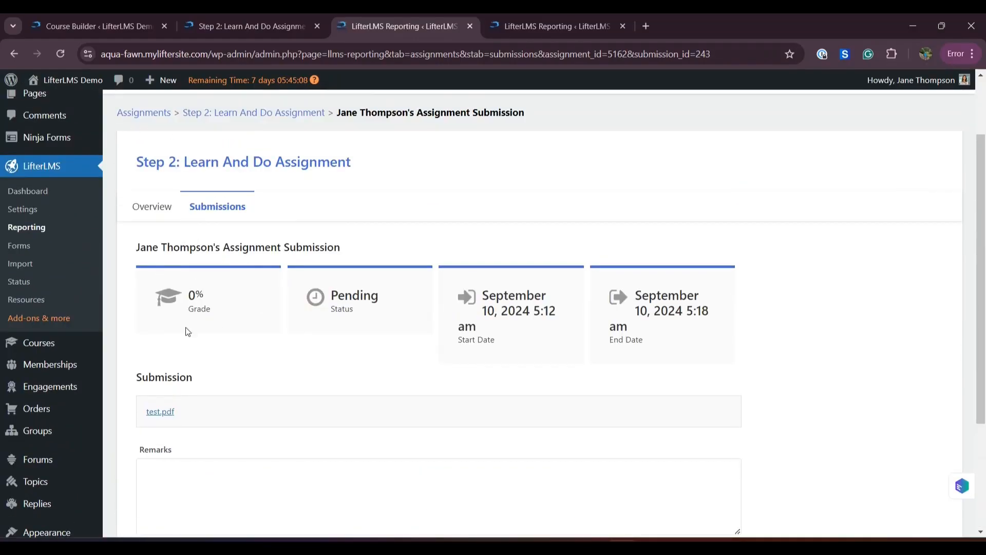
{"action": "scroll", "coordinate": [173, 401], "scroll_direction": "down", "scroll_amount": 1}
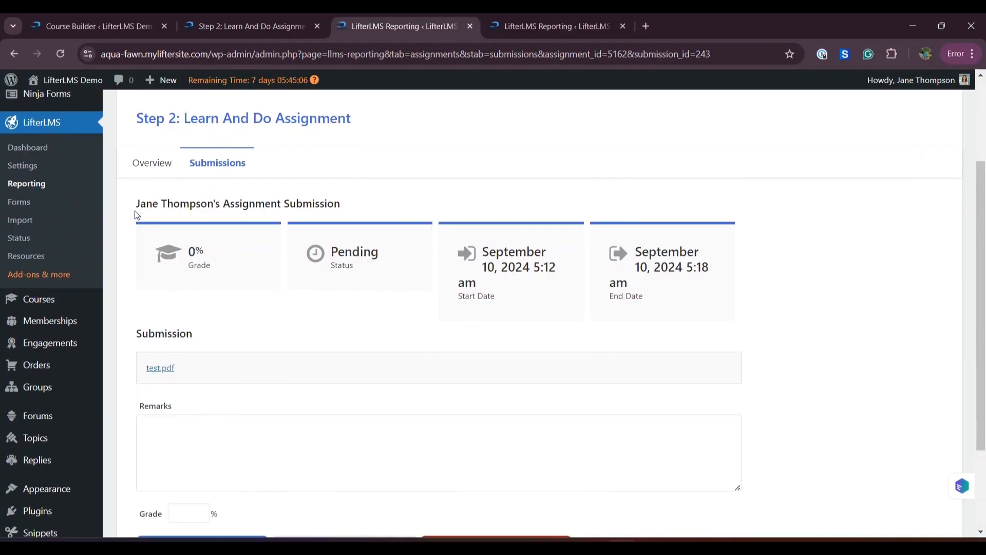
{"action": "mouse_move", "coordinate": [135, 212]}
{"action": "left_mouse_down"}
{"action": "mouse_move", "coordinate": [168, 205]}
{"action": "mouse_move", "coordinate": [179, 215]}
{"action": "mouse_move", "coordinate": [139, 204]}
{"action": "left_mouse_up"}
{"action": "left_click", "coordinate": [251, 334]}
{"action": "scroll", "coordinate": [251, 334], "scroll_direction": "down", "scroll_amount": 3}
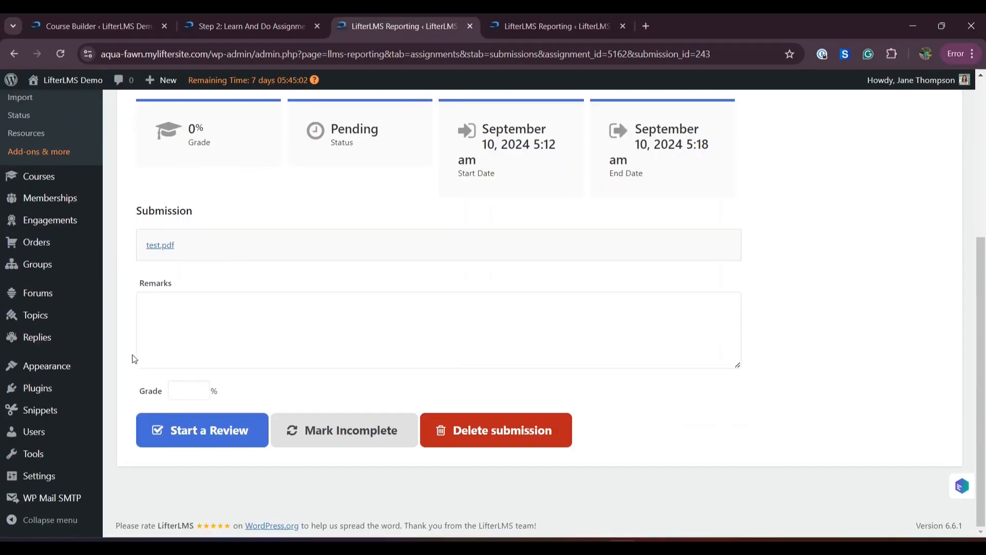
{"action": "left_click", "coordinate": [175, 438]}
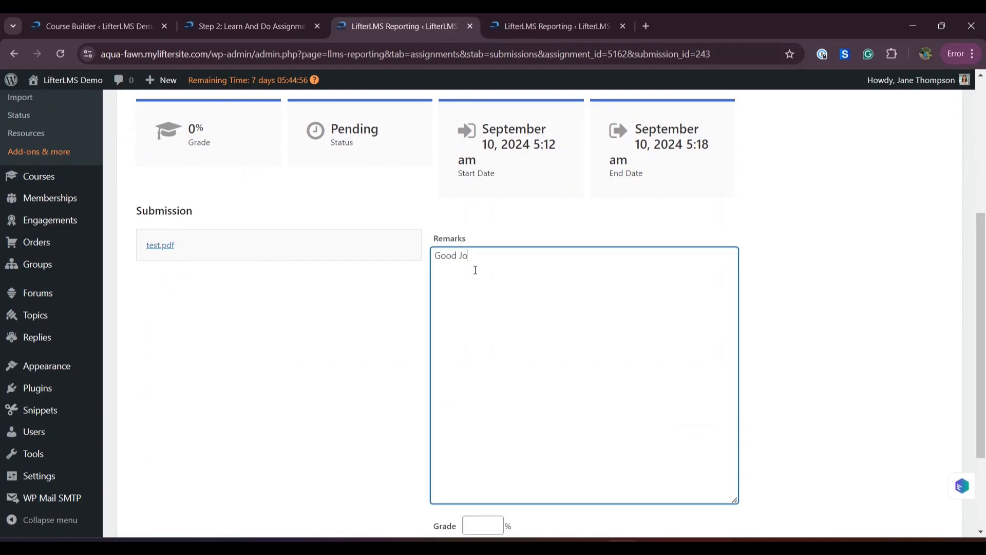
{"action": "type", "text": "Good Job!"}
- Set the submission's grade to 100% and save the review
{"action": "scroll", "coordinate": [462, 319], "scroll_direction": "down", "scroll_amount": 3}
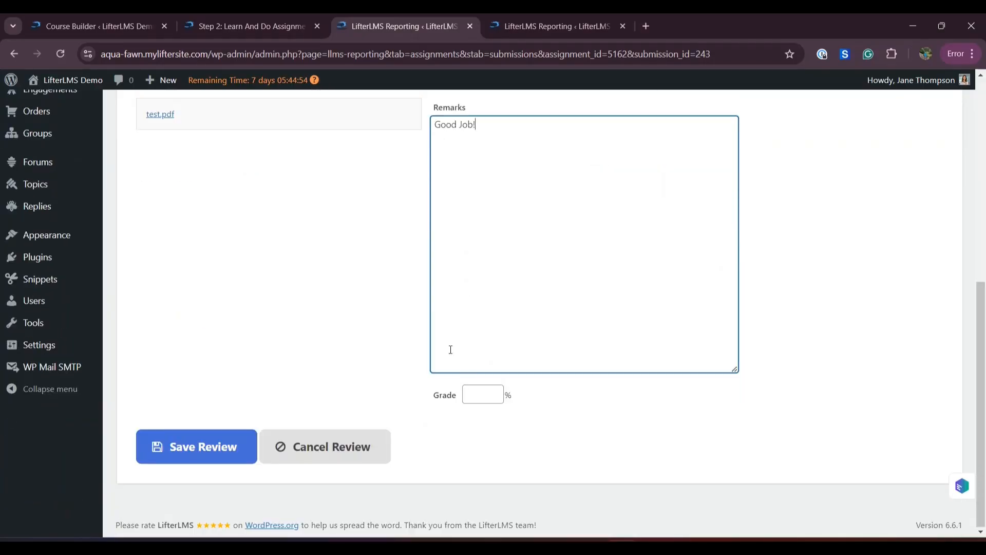
{"action": "left_click", "coordinate": [481, 399]}
{"action": "type", "text": "100"}
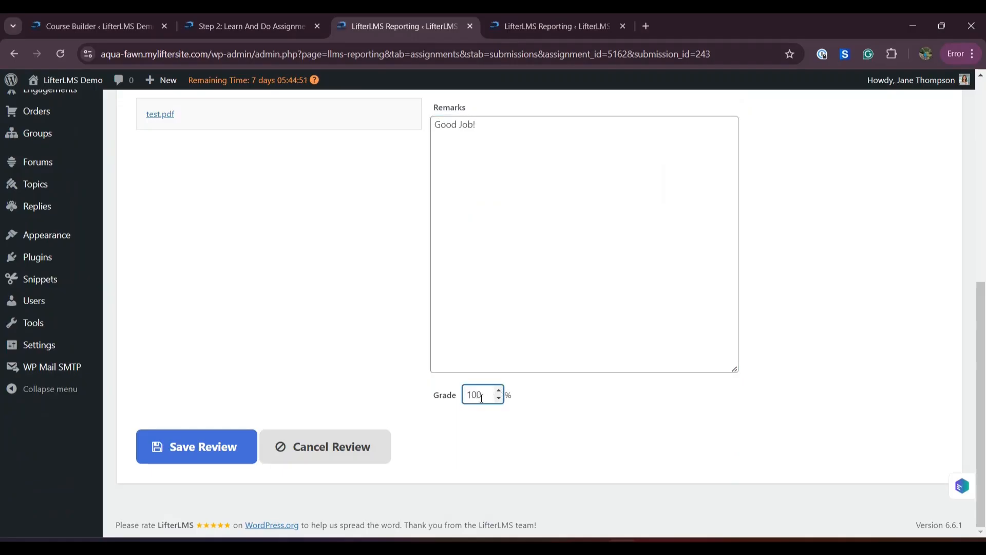
{"action": "left_click", "coordinate": [268, 389]}
{"action": "left_click", "coordinate": [208, 447]}
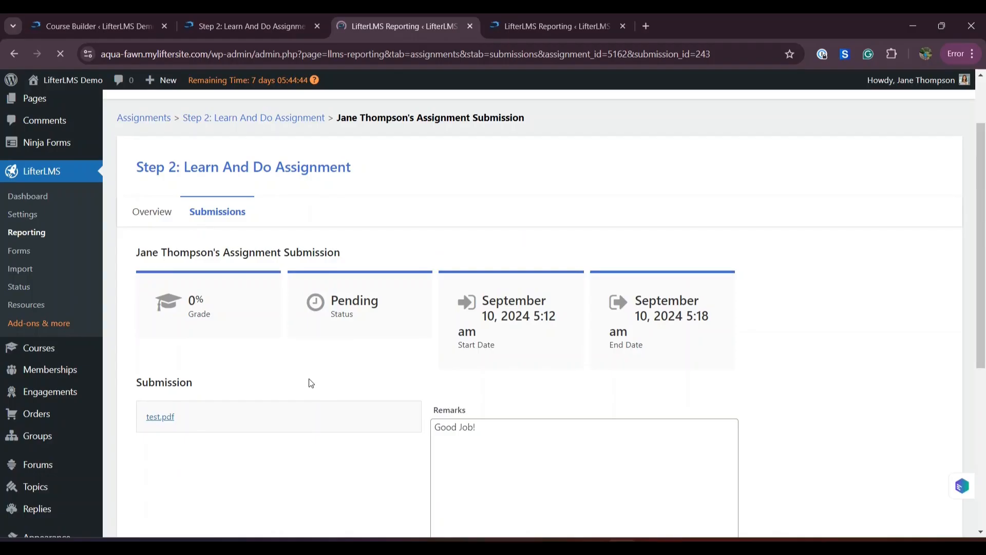
{"action": "scroll", "coordinate": [186, 255], "scroll_direction": "down", "scroll_amount": 2}
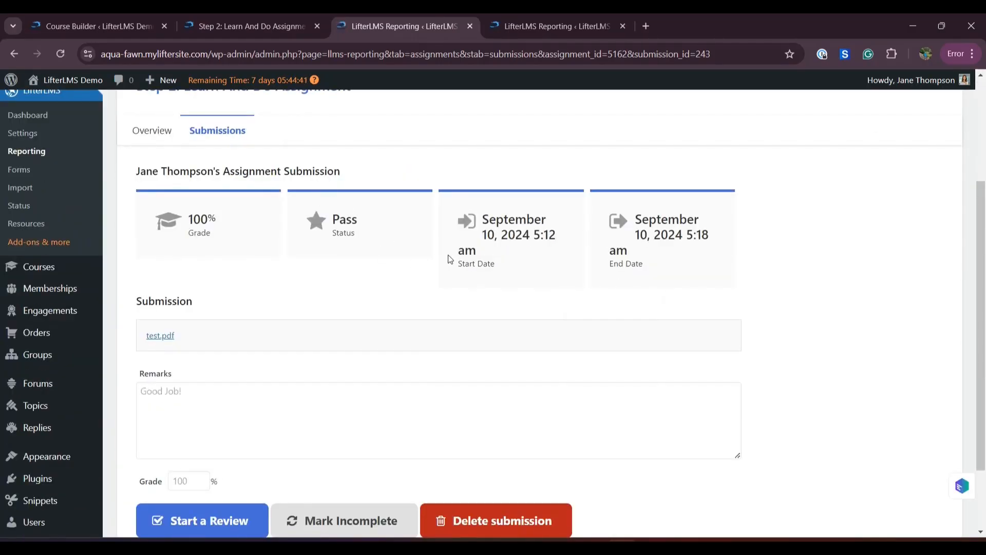
{"action": "scroll", "coordinate": [323, 272], "scroll_direction": "up", "scroll_amount": 2}
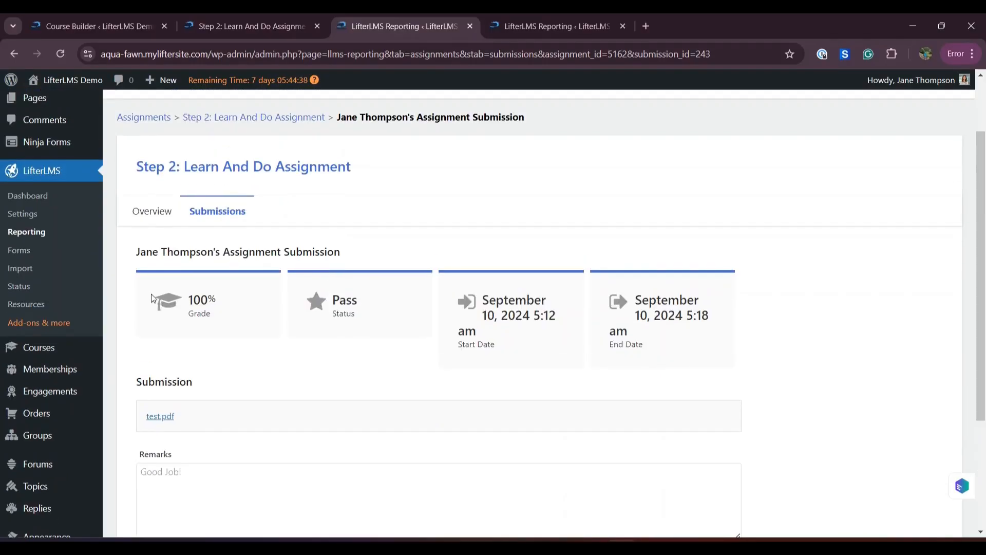